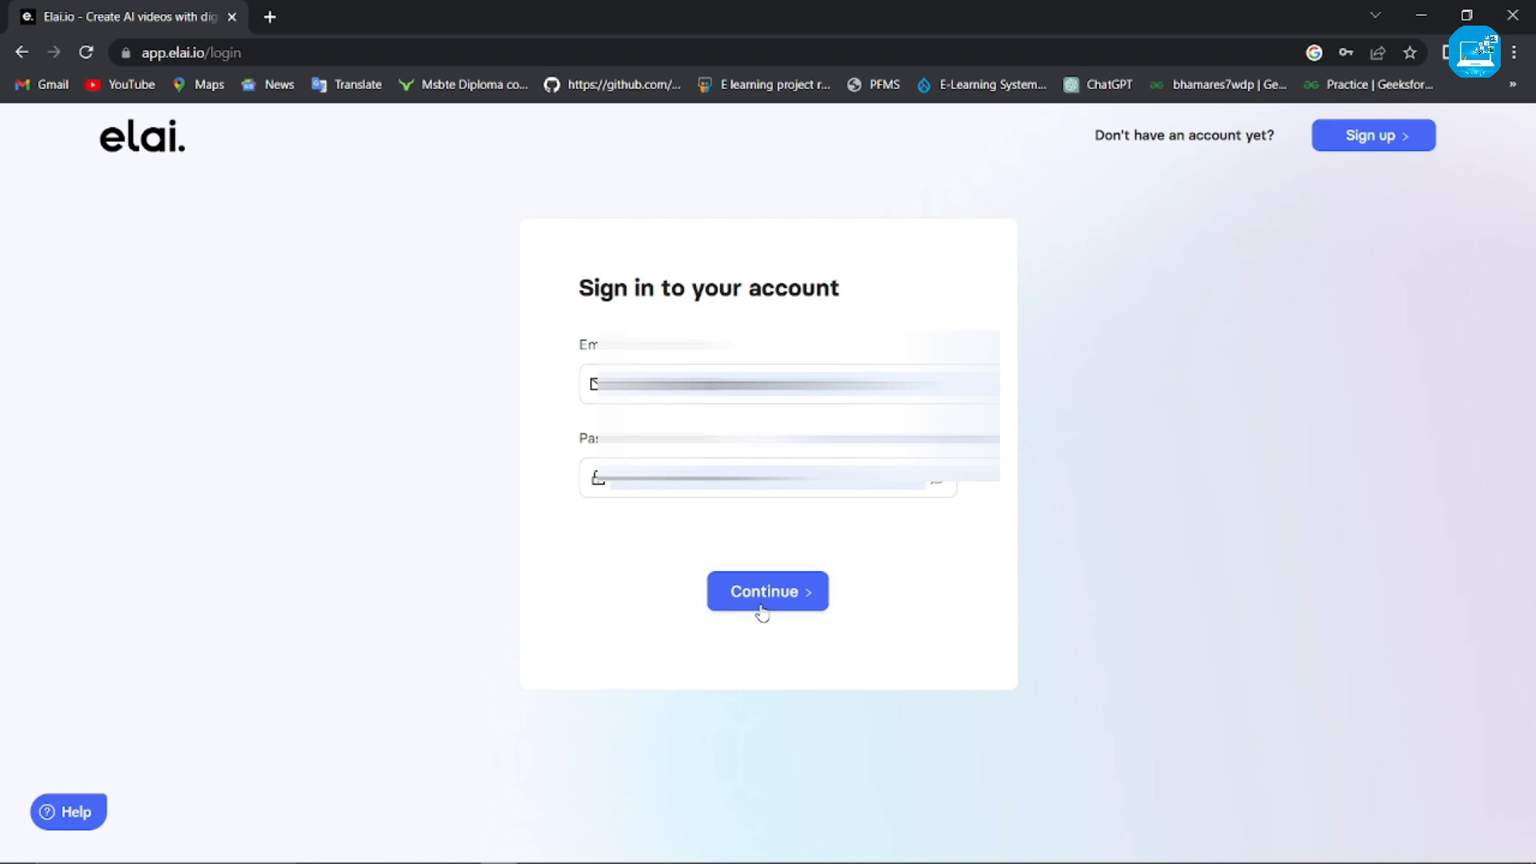
Step: Sign in to the account with the filled-in credentials and create a blank video
click(761, 613)
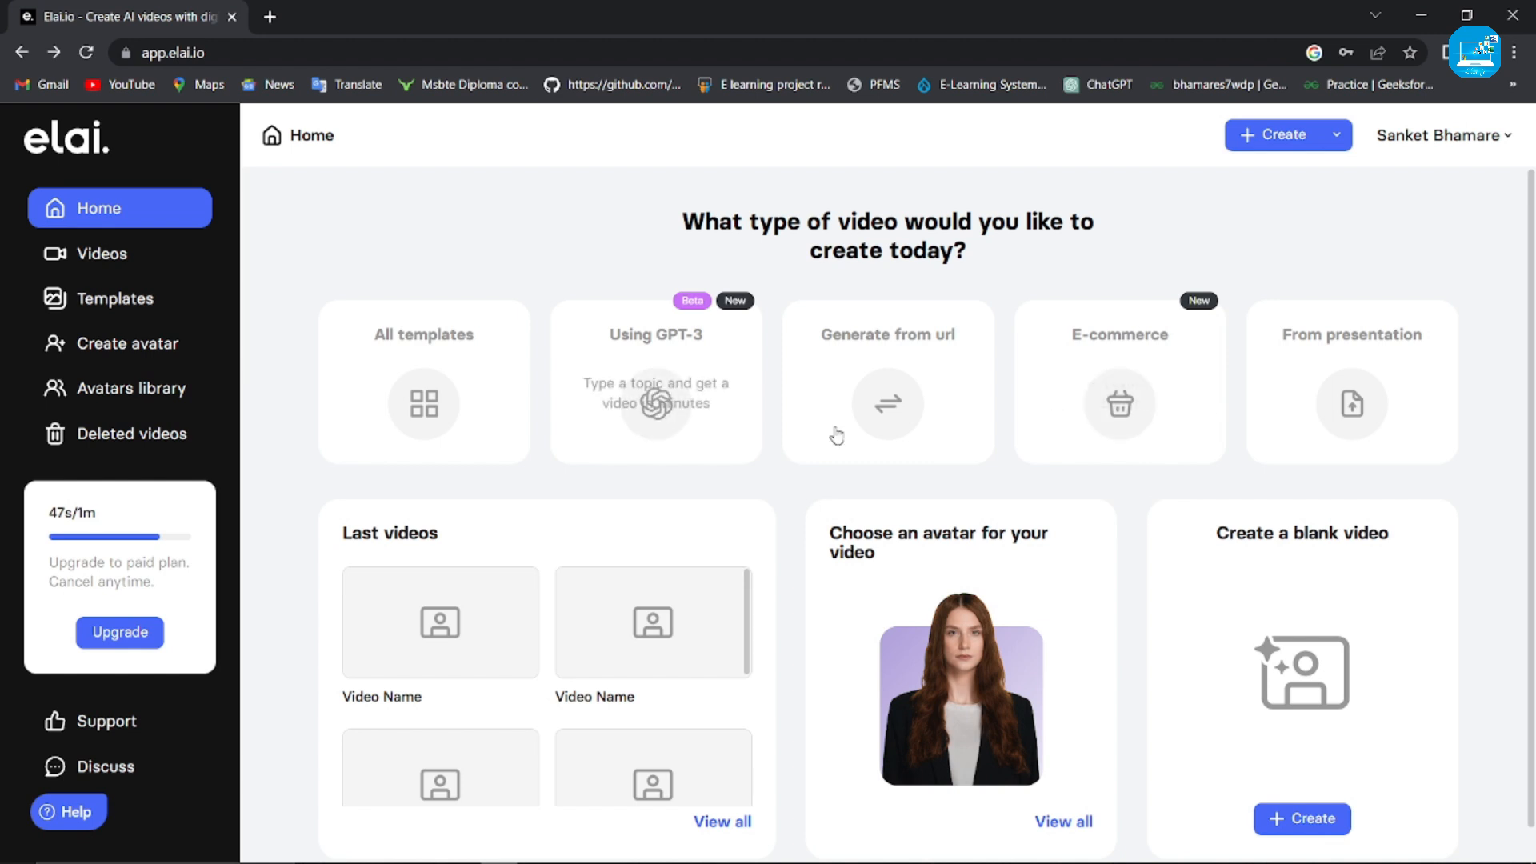
scroll(880, 441, down, 1)
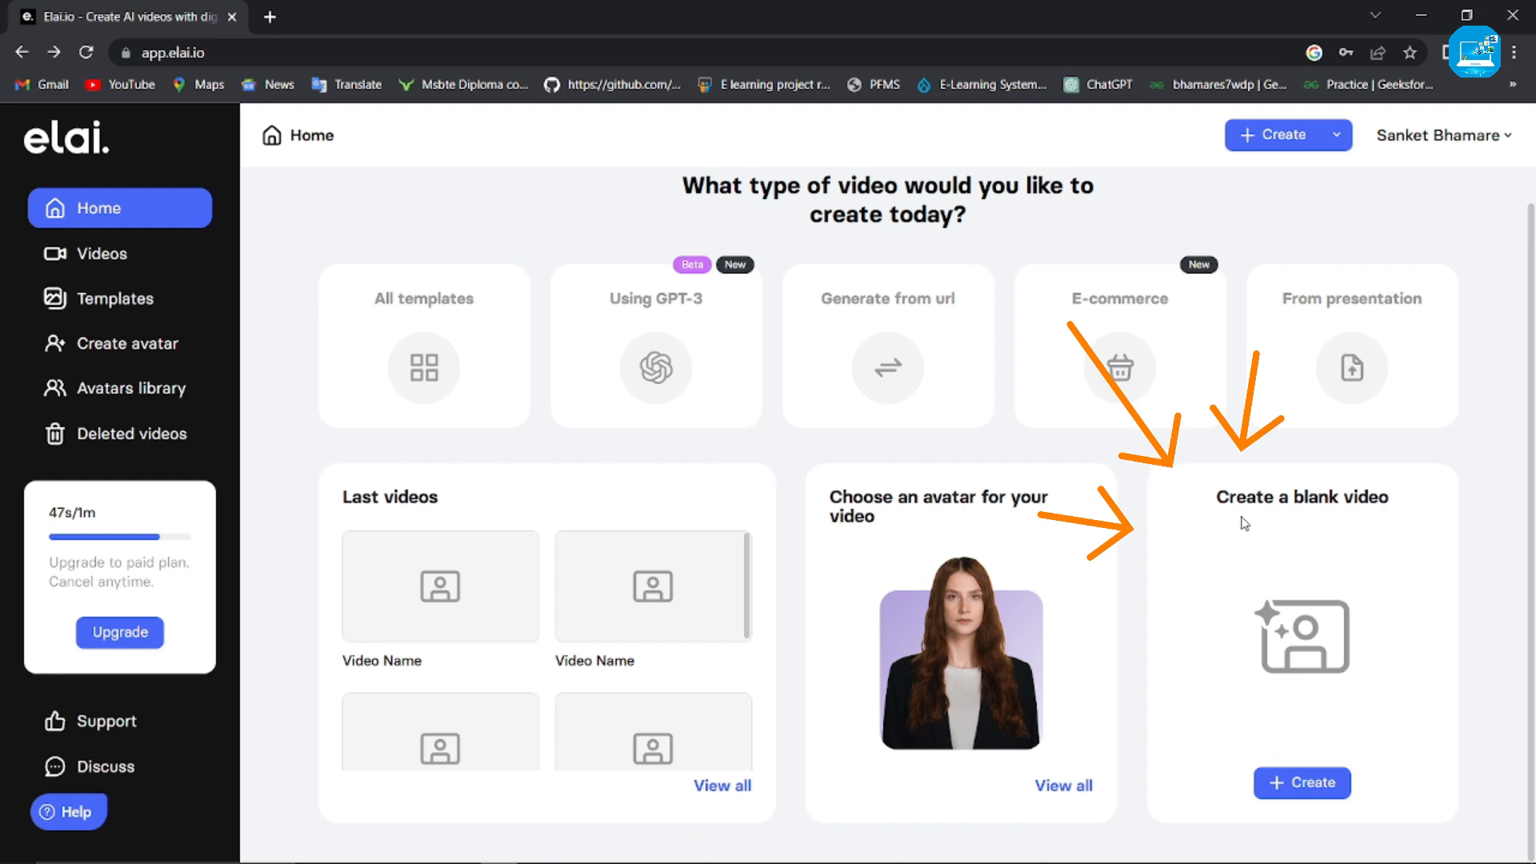
click(1298, 785)
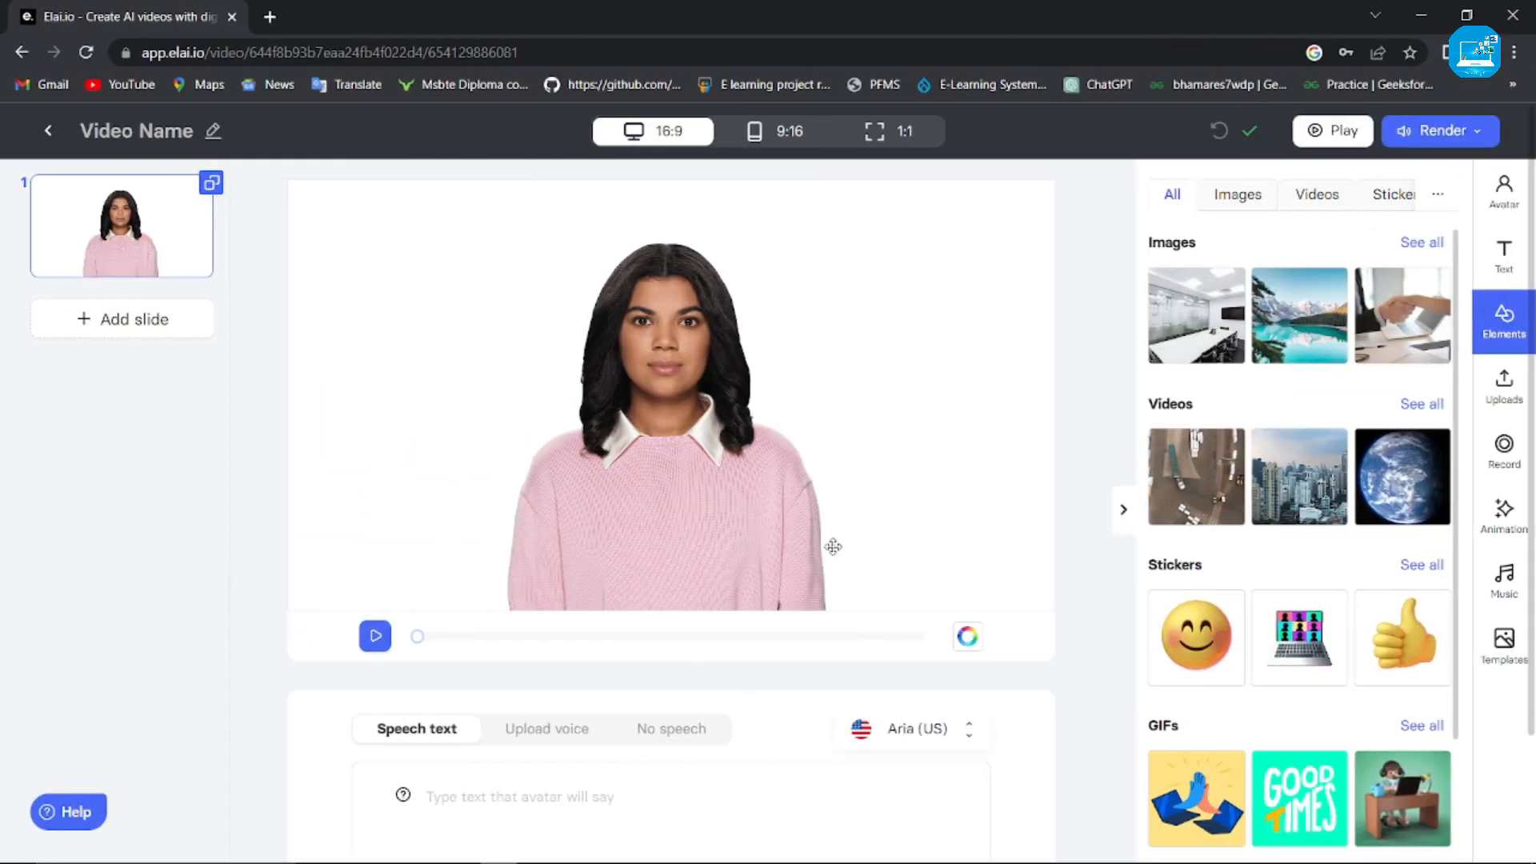
Step: Replace the slide's avatar with Tyler in the Casual outfit
click(1510, 210)
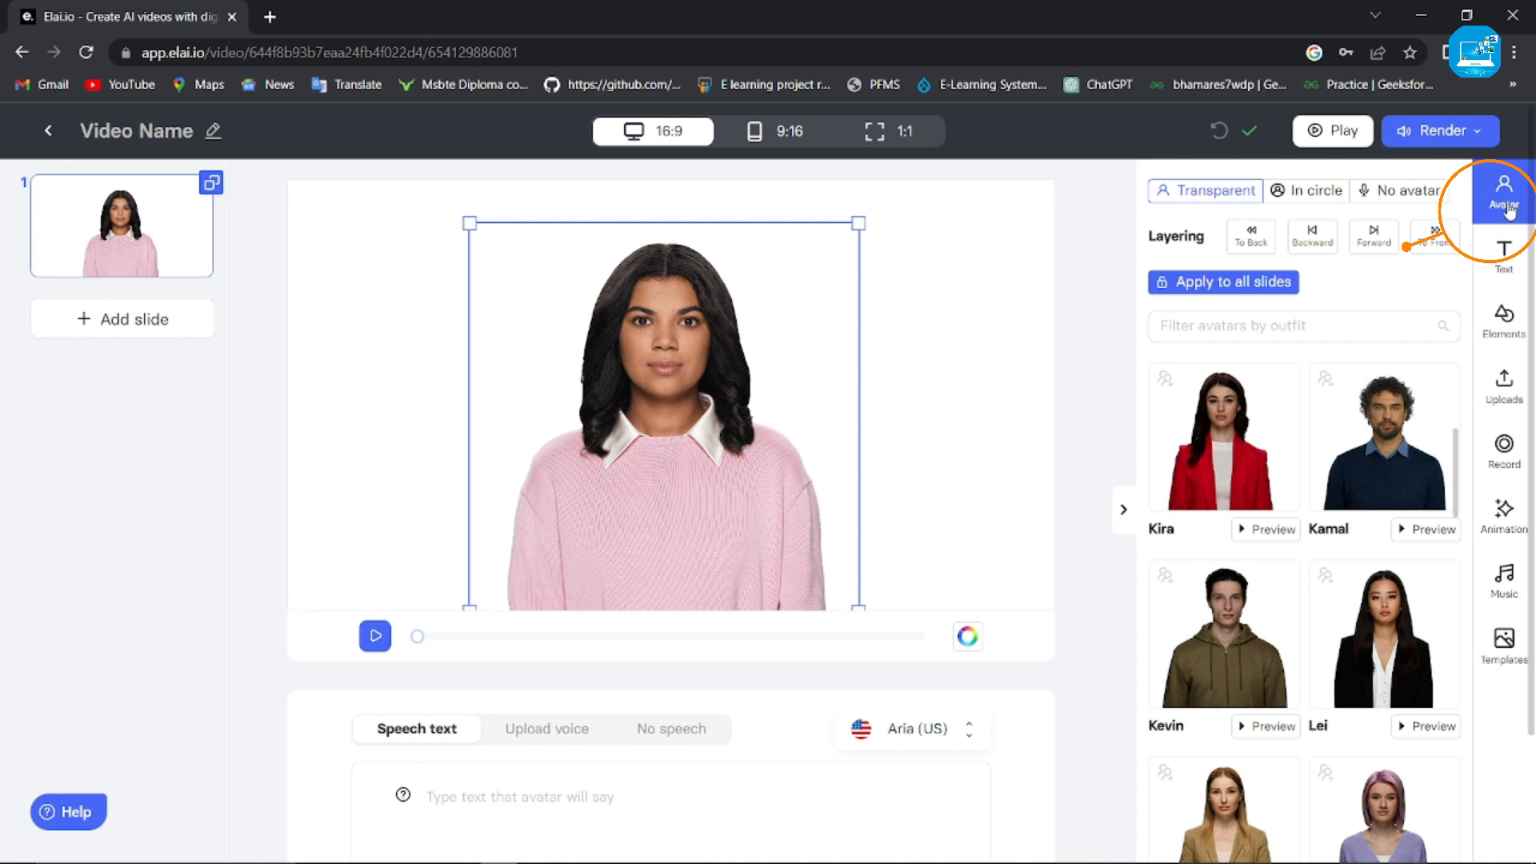
scroll(1370, 491, down, 4)
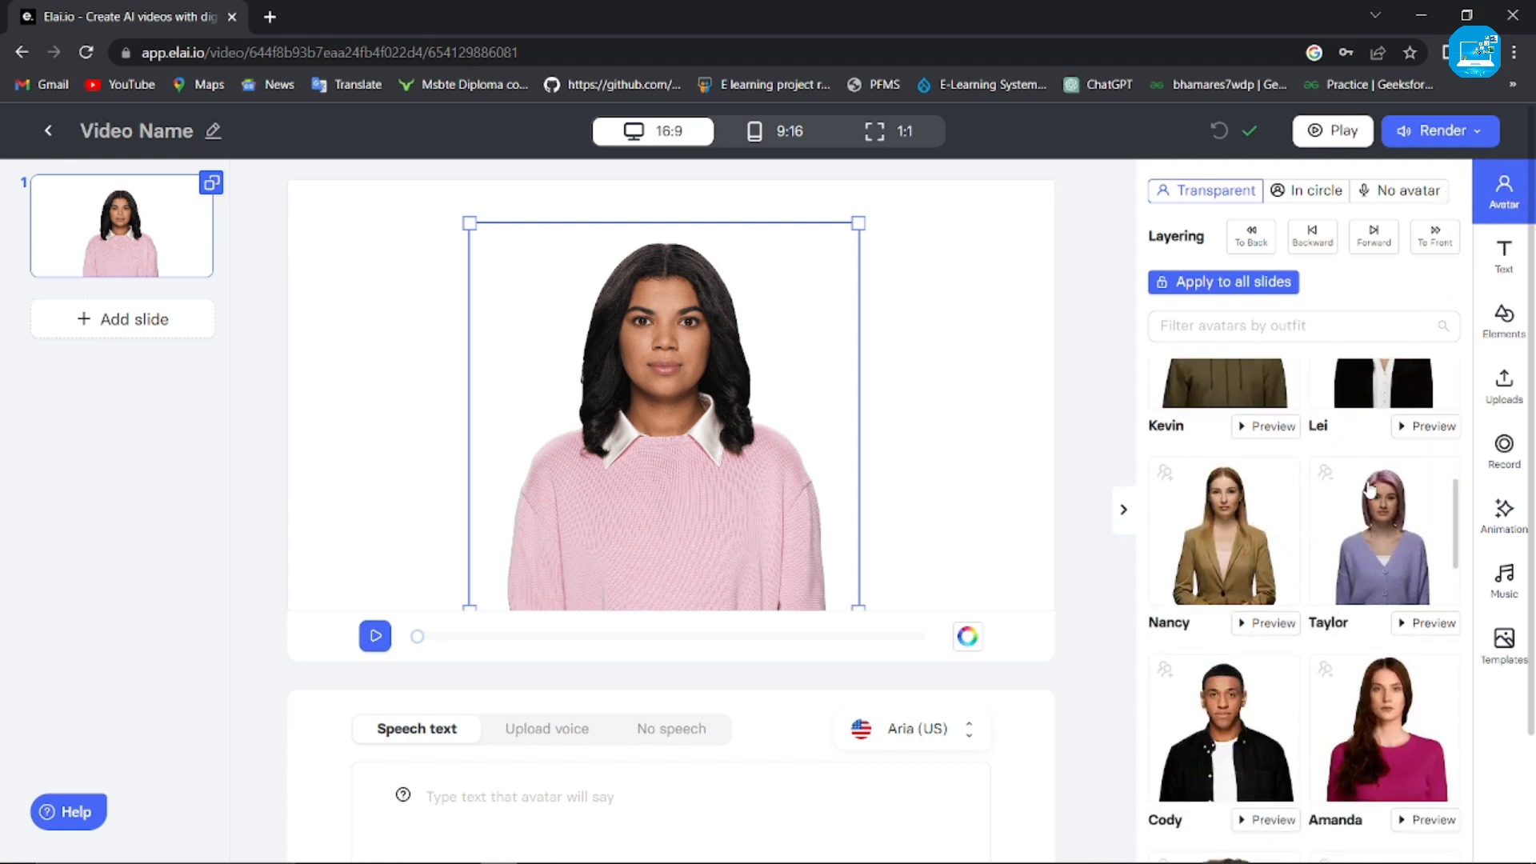
scroll(1309, 539, down, 2)
scroll(1309, 538, down, 5)
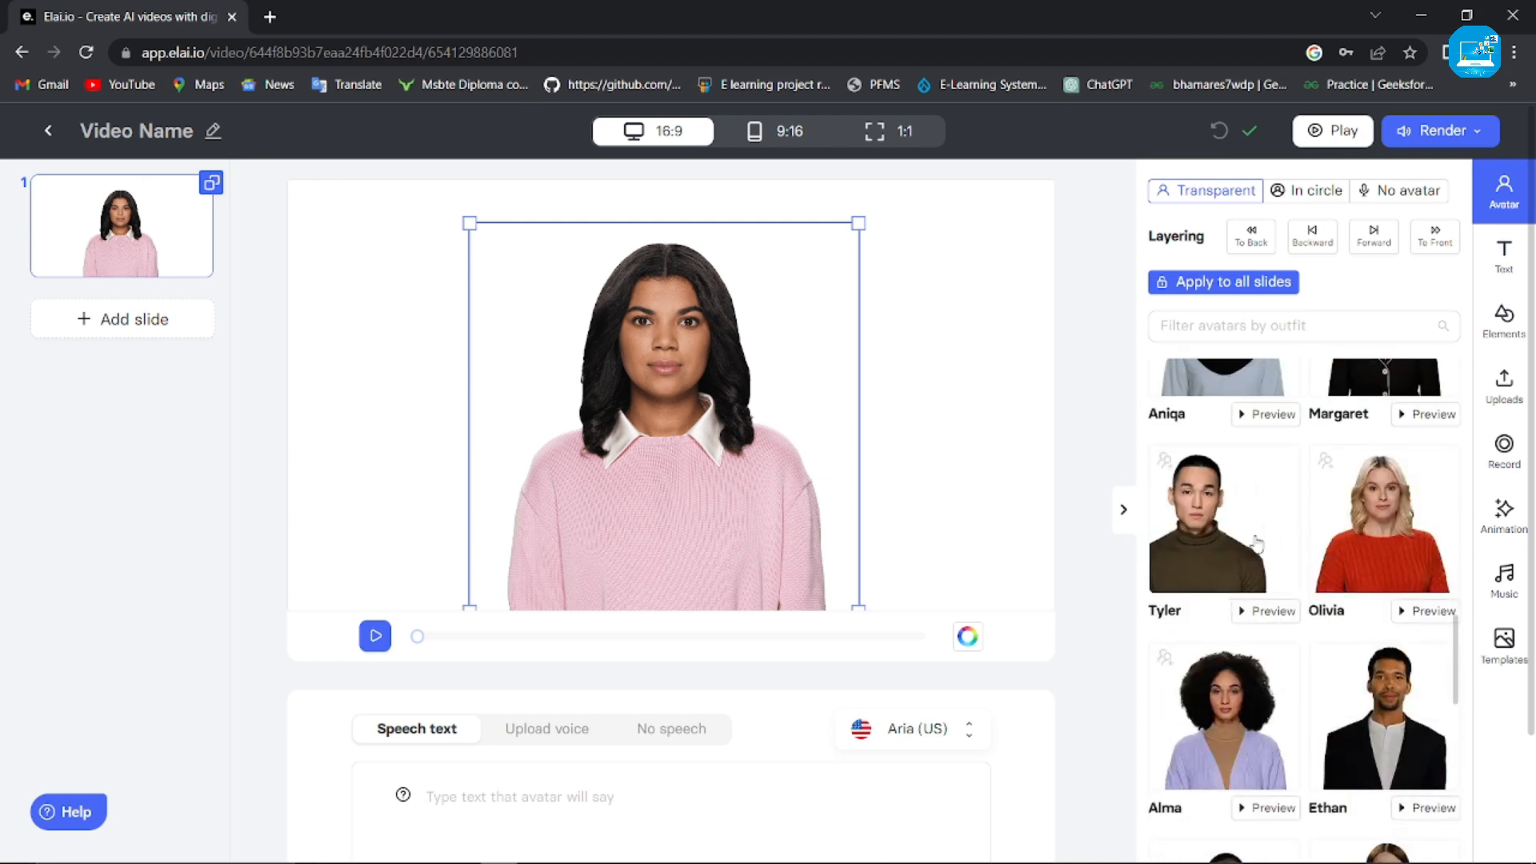
click(1204, 524)
click(1226, 522)
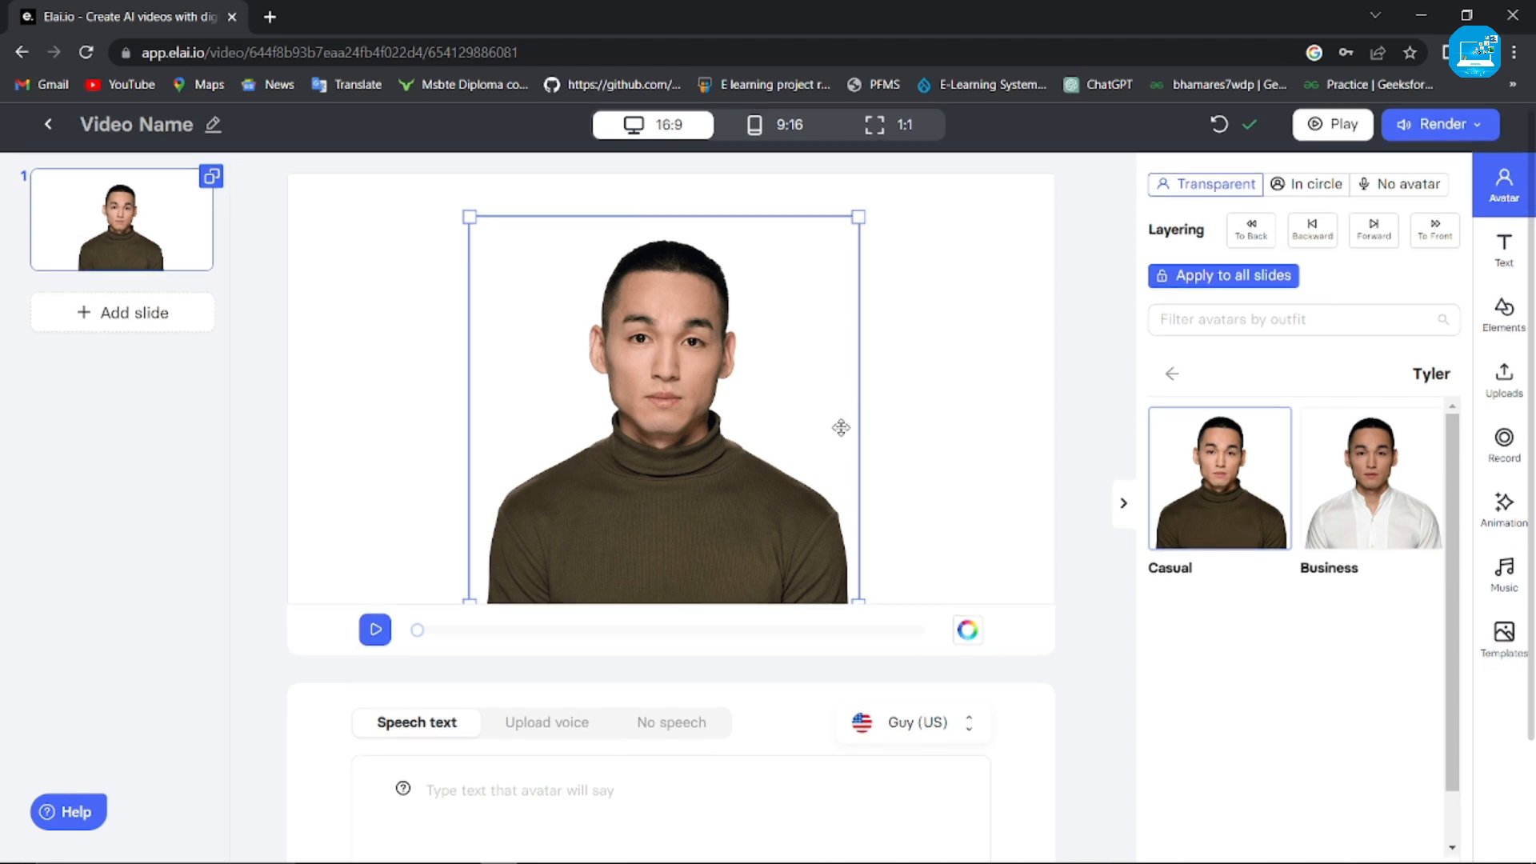
Step: Enter "Welcome To Work with technology YouTube Channel" as the avatar's speech text
scroll(515, 723, down, 1)
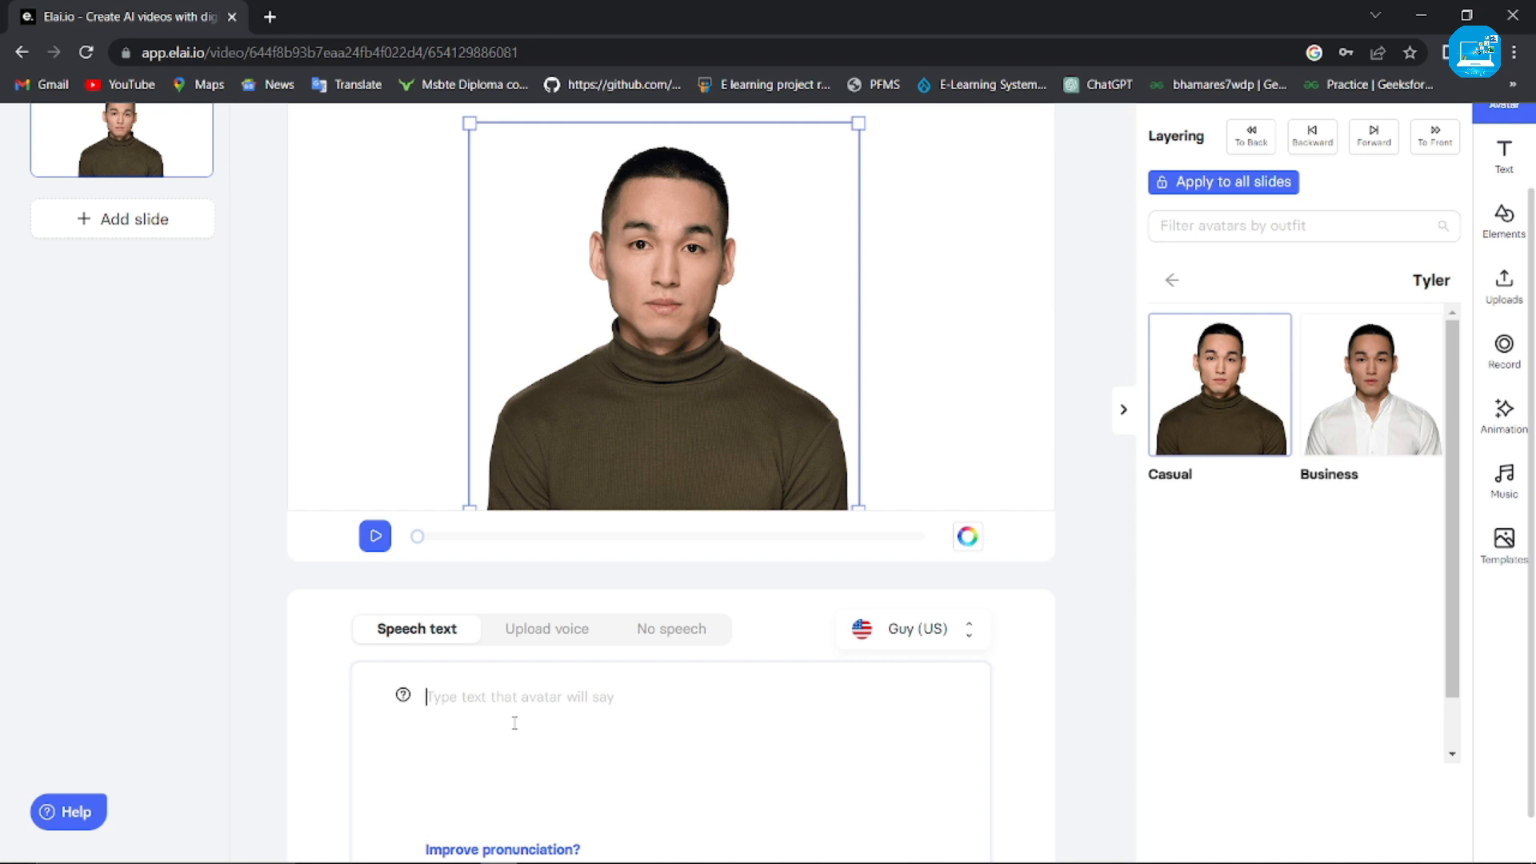
click(514, 723)
text(Welcome)
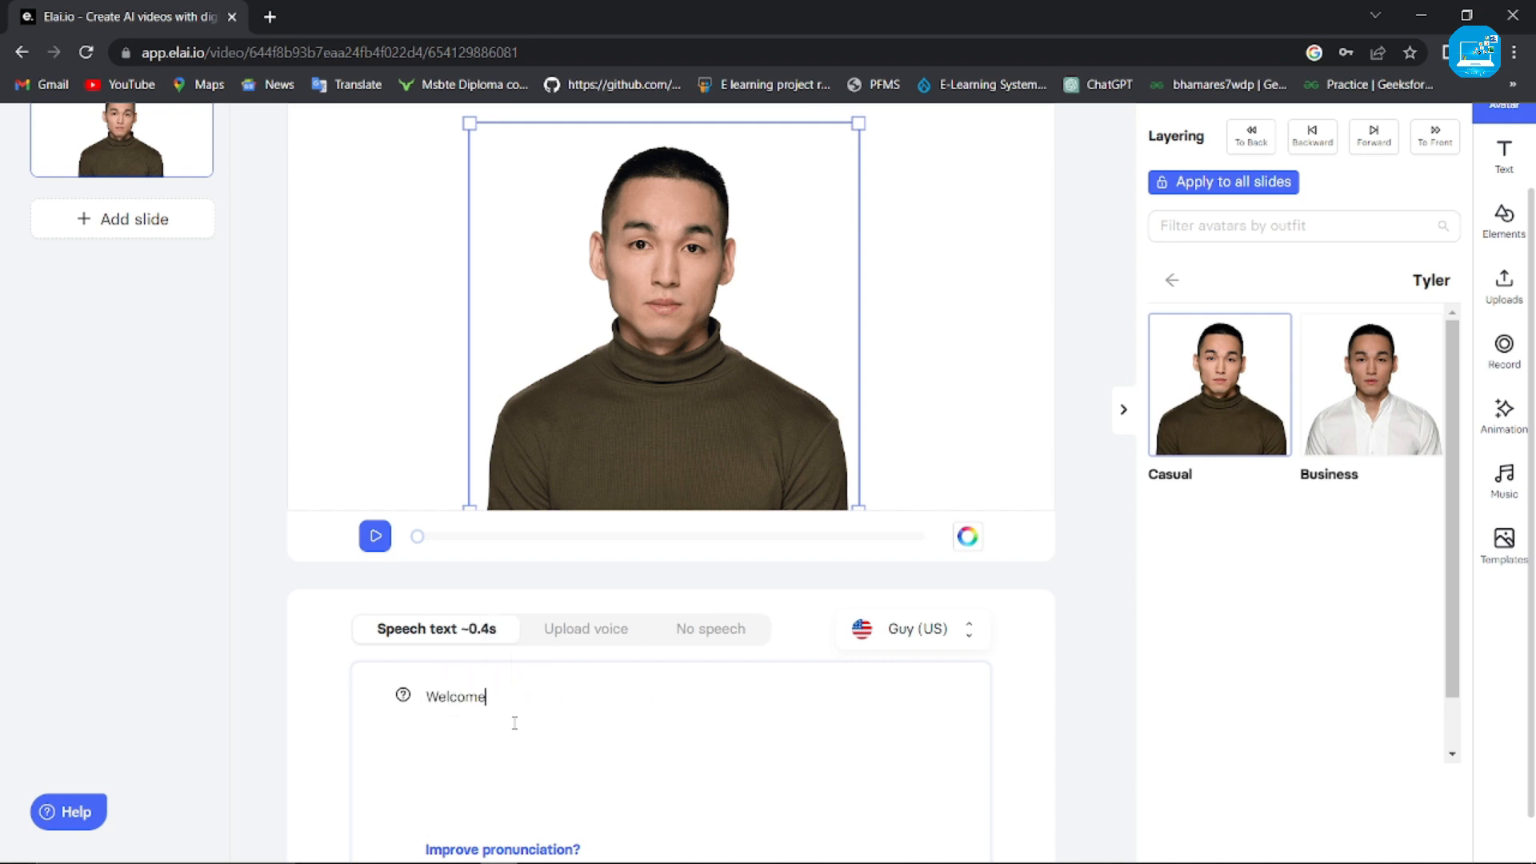
text( To Work with techn)
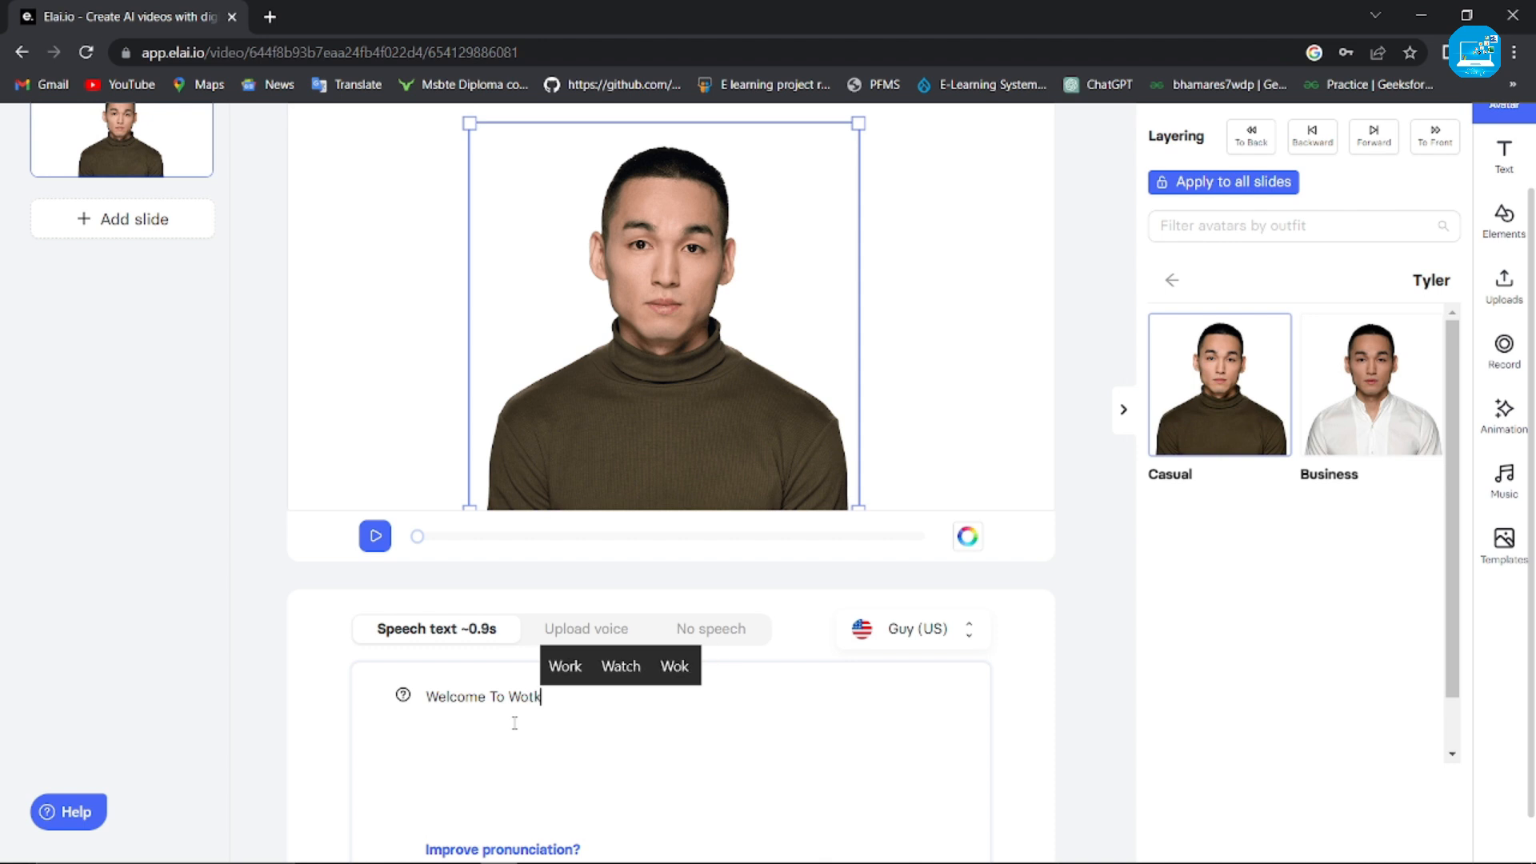
text(ology YouTube Channel)
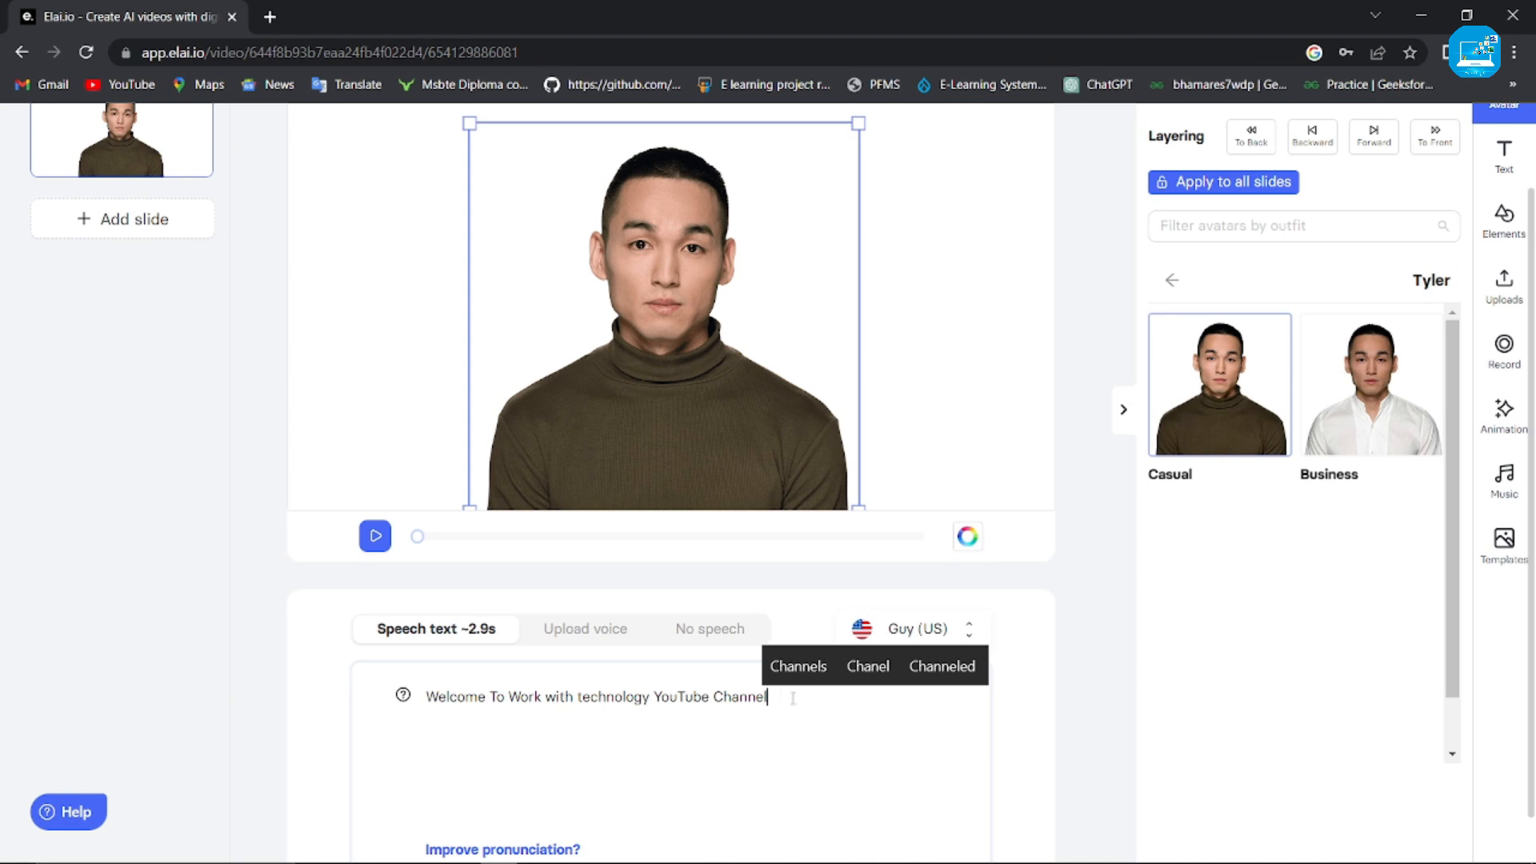
Step: Browse the available voice languages and apply the Guy (English-US) voice to the slide's speech
click(973, 631)
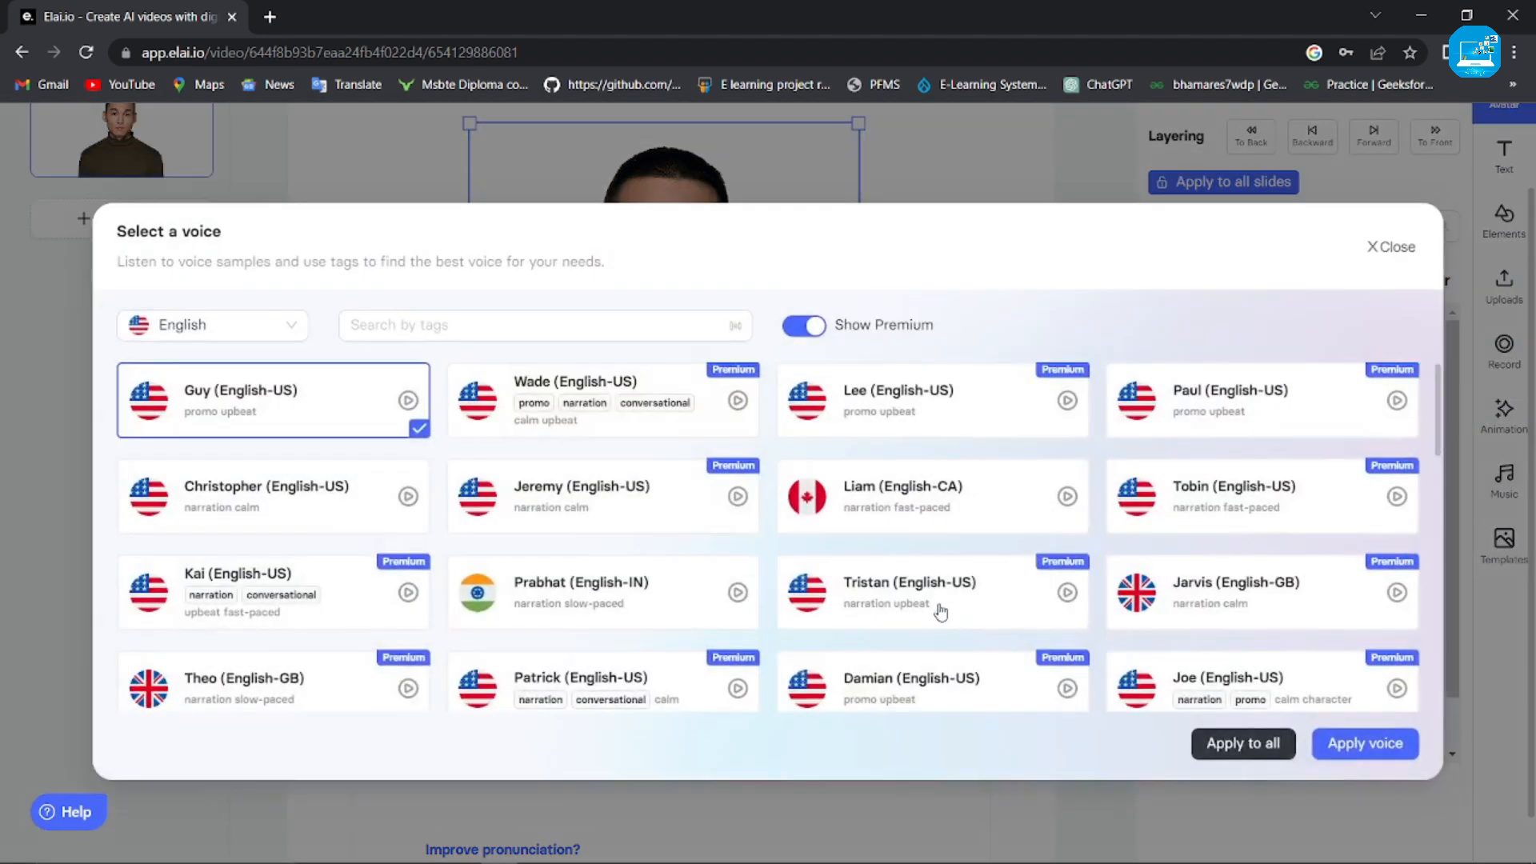
click(303, 331)
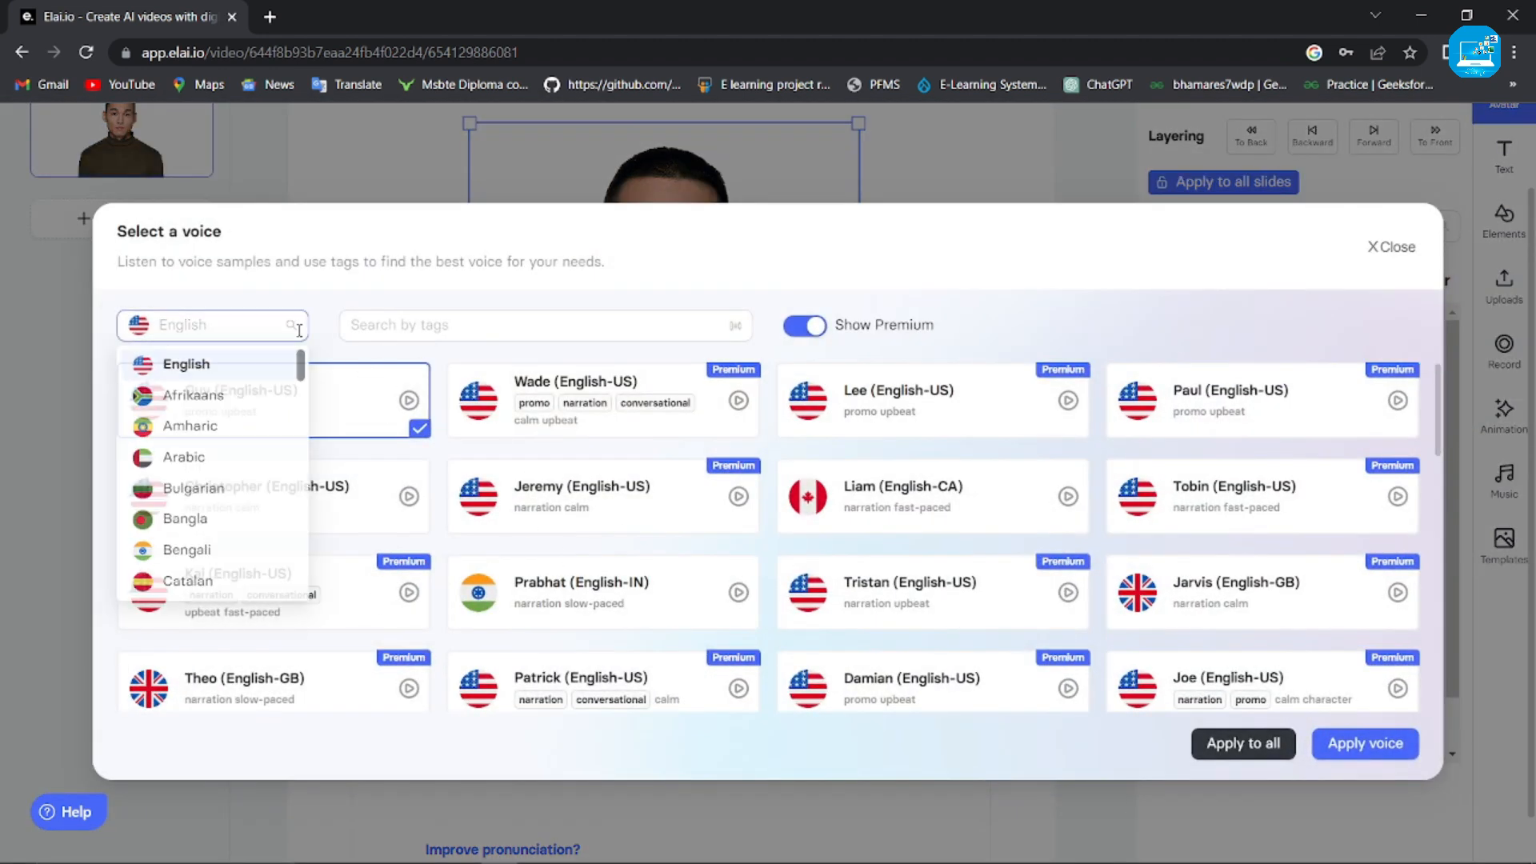
scroll(200, 496, down, 8)
scroll(200, 494, down, 10)
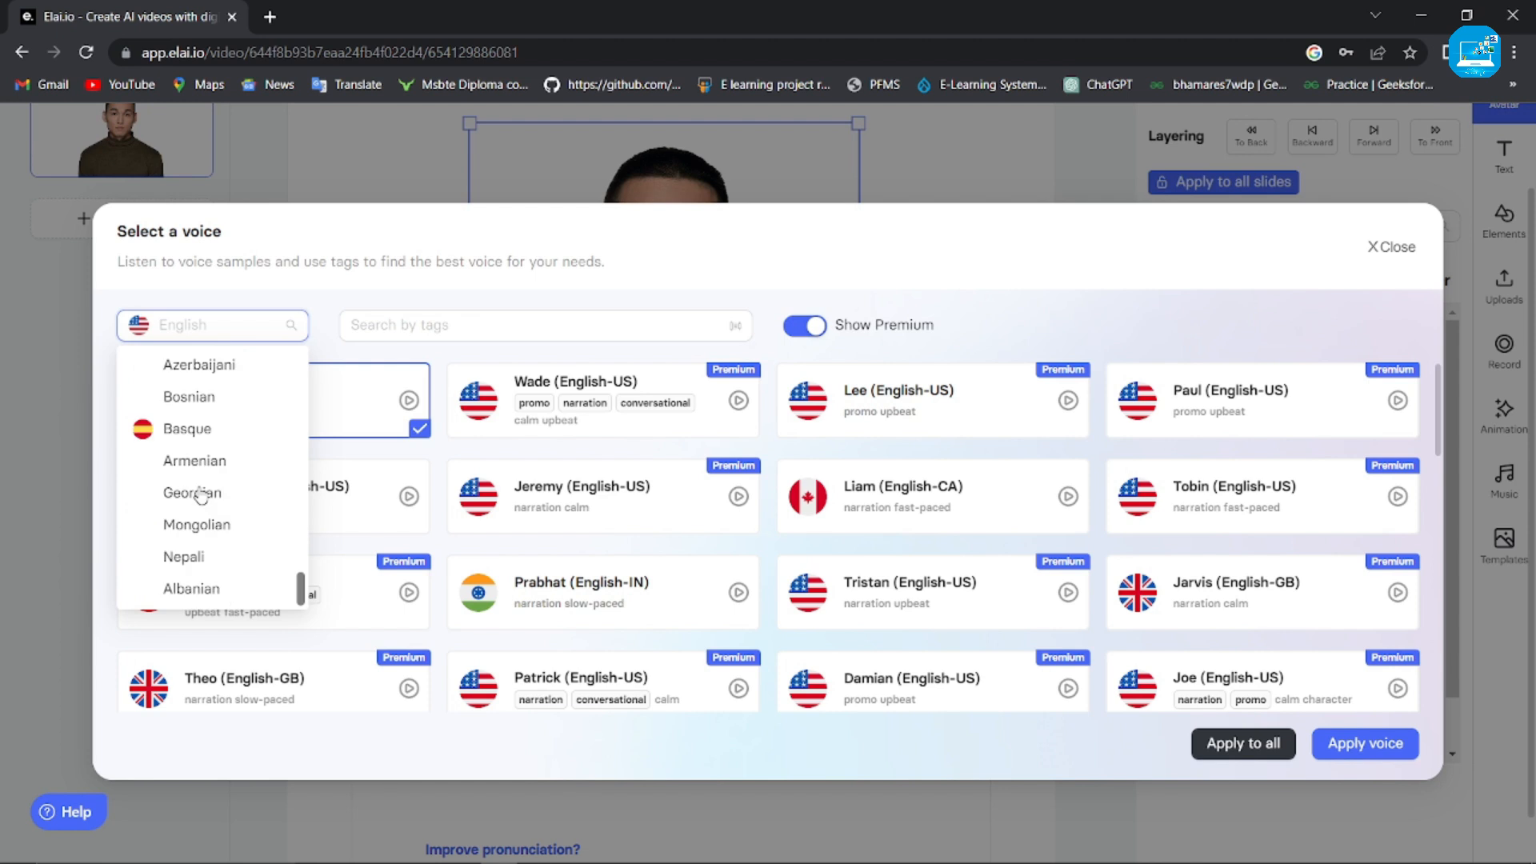
scroll(200, 495, up, 15)
scroll(212, 476, down, 2)
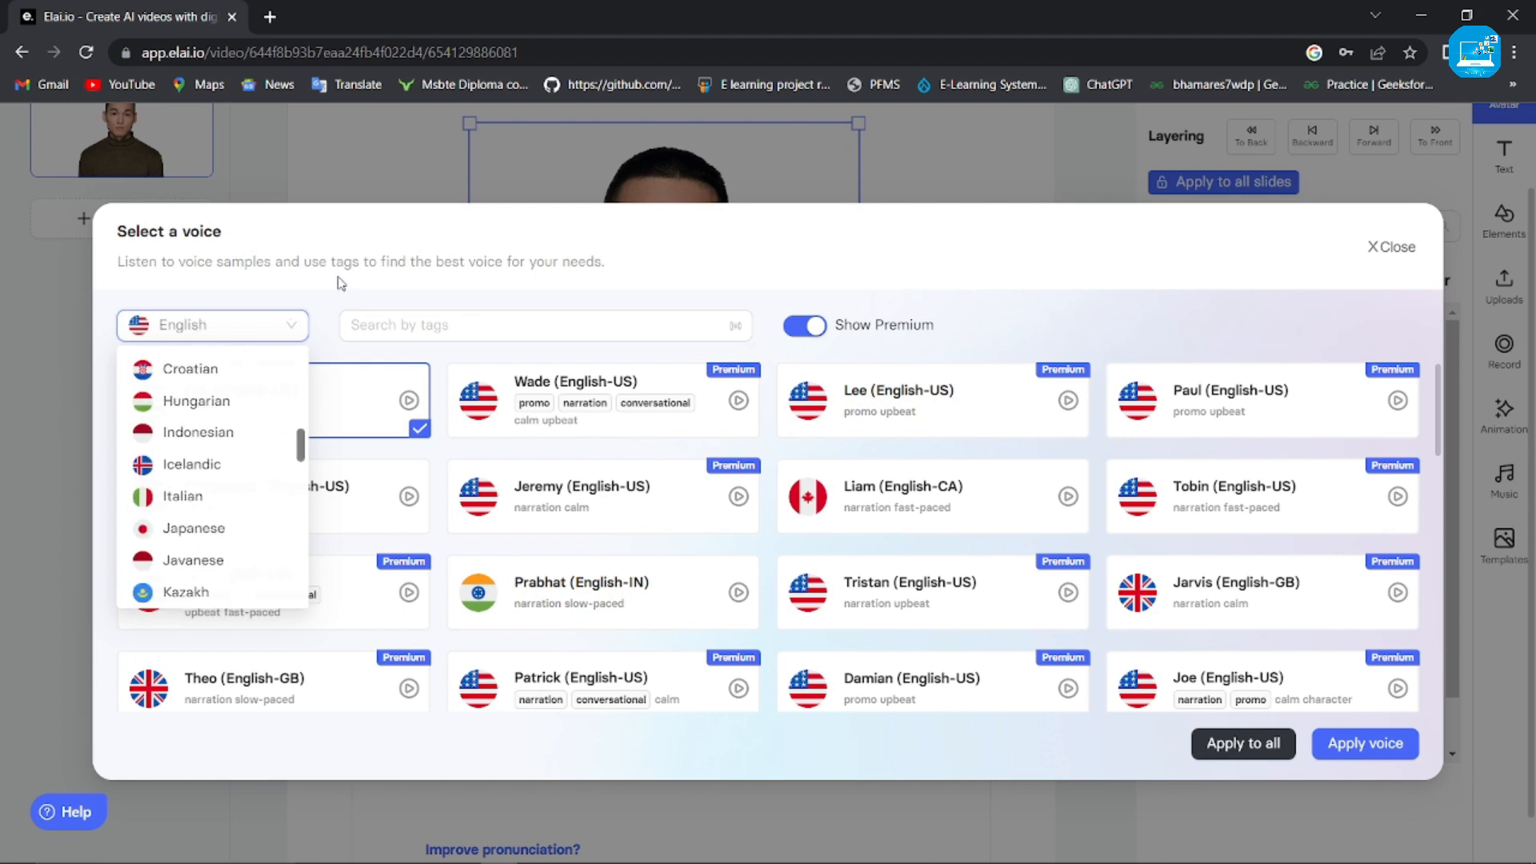
click(336, 281)
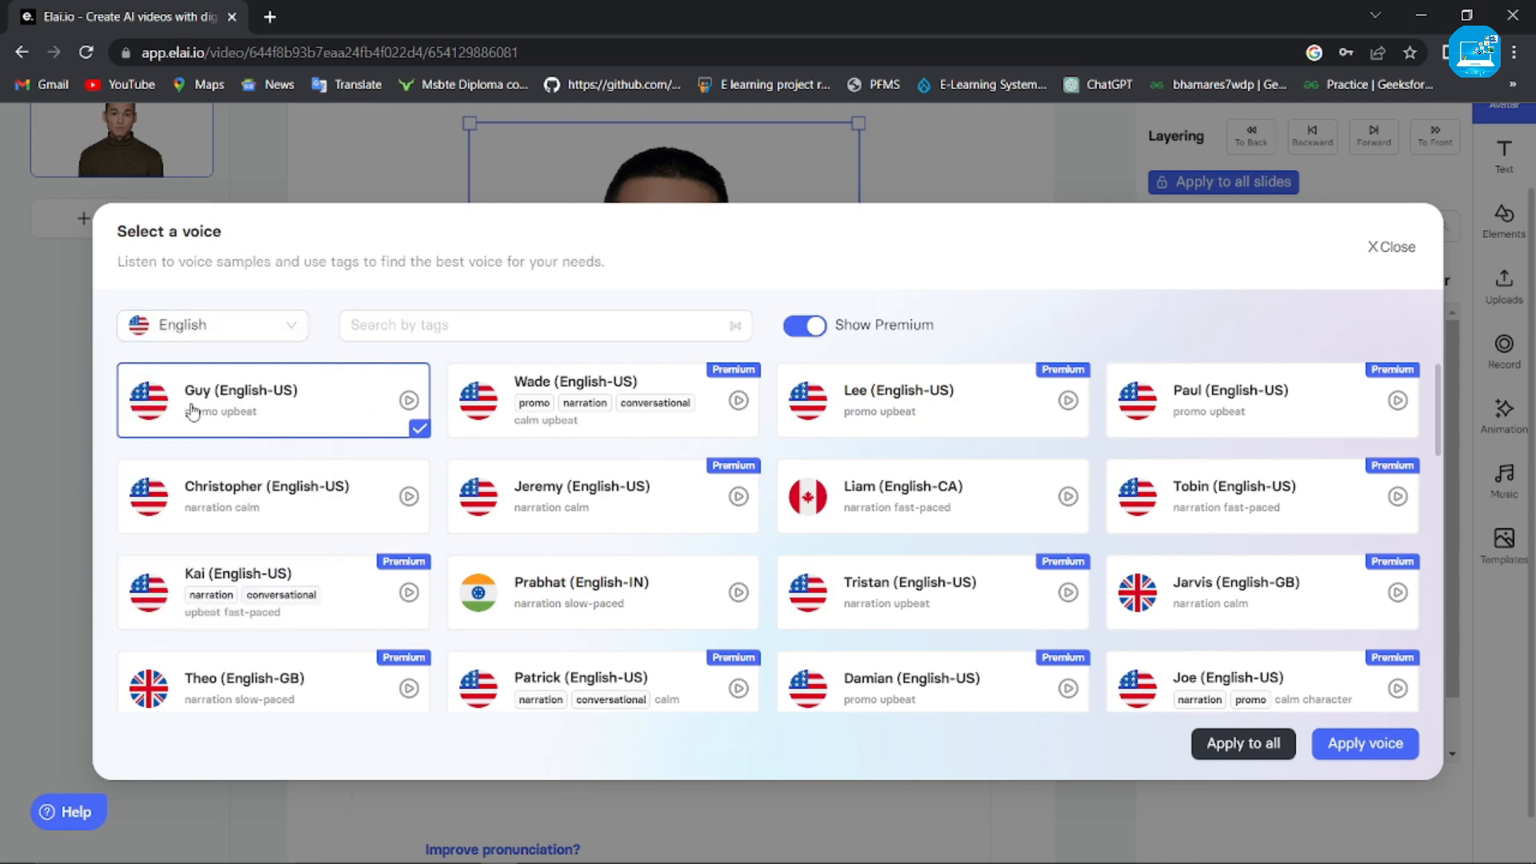
click(1365, 752)
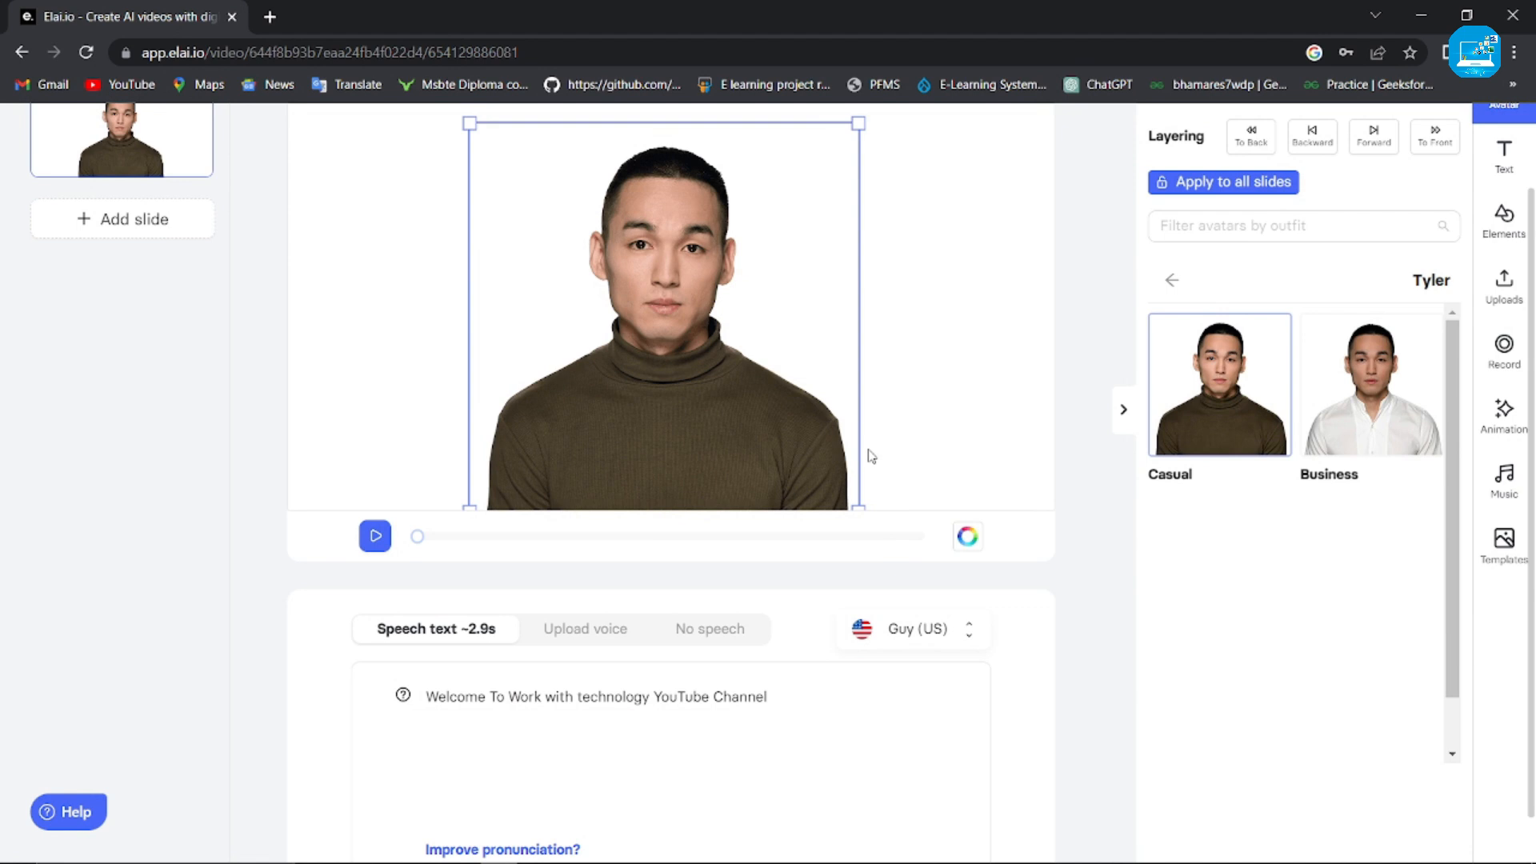
Step: Set the slide's background to the amber yellow from the default color palette
scroll(651, 408, up, 2)
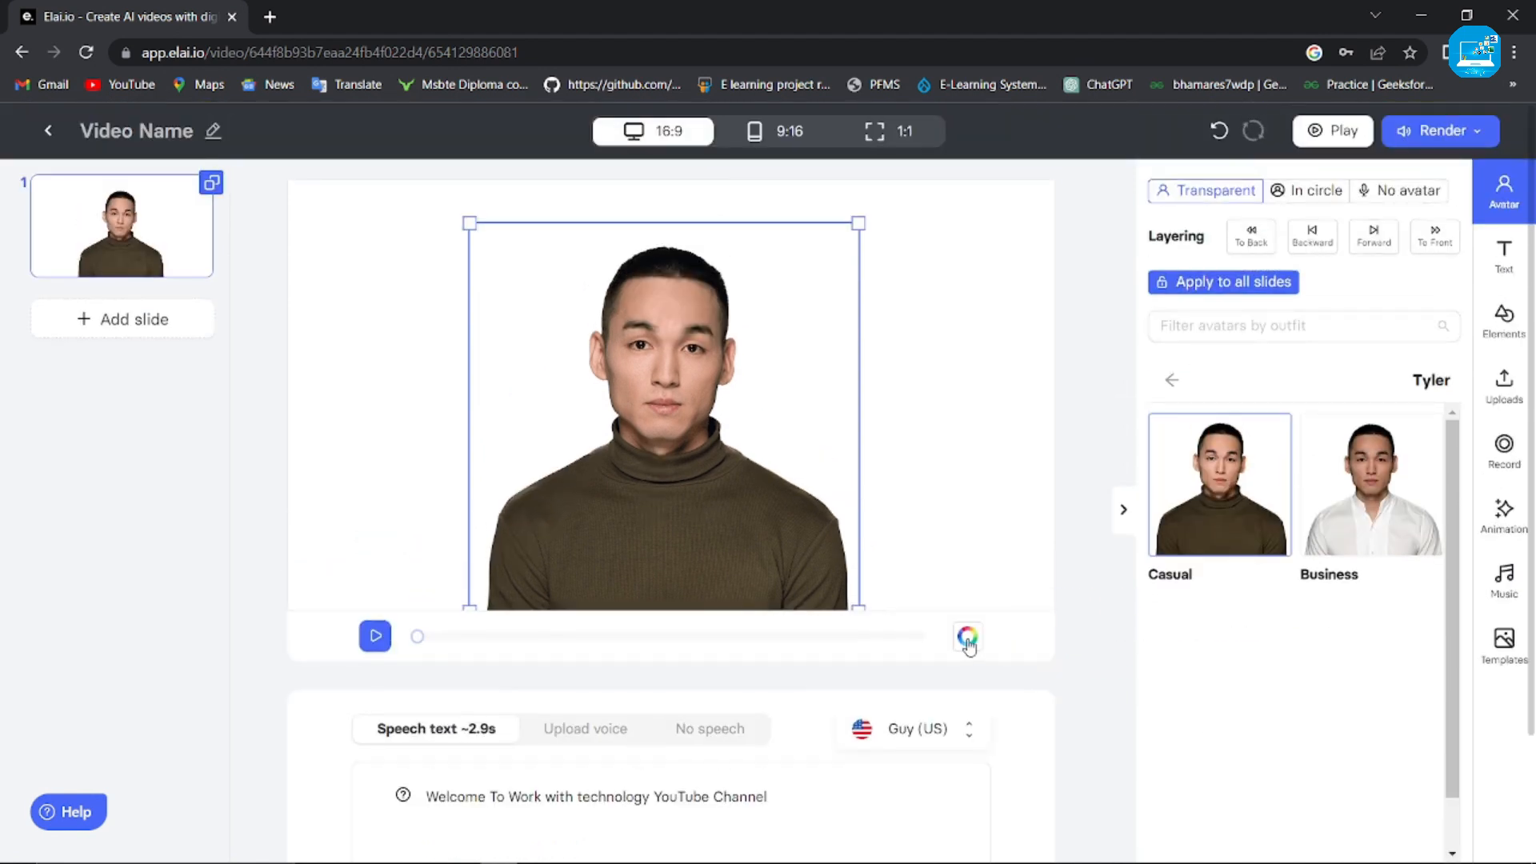
click(880, 510)
click(968, 636)
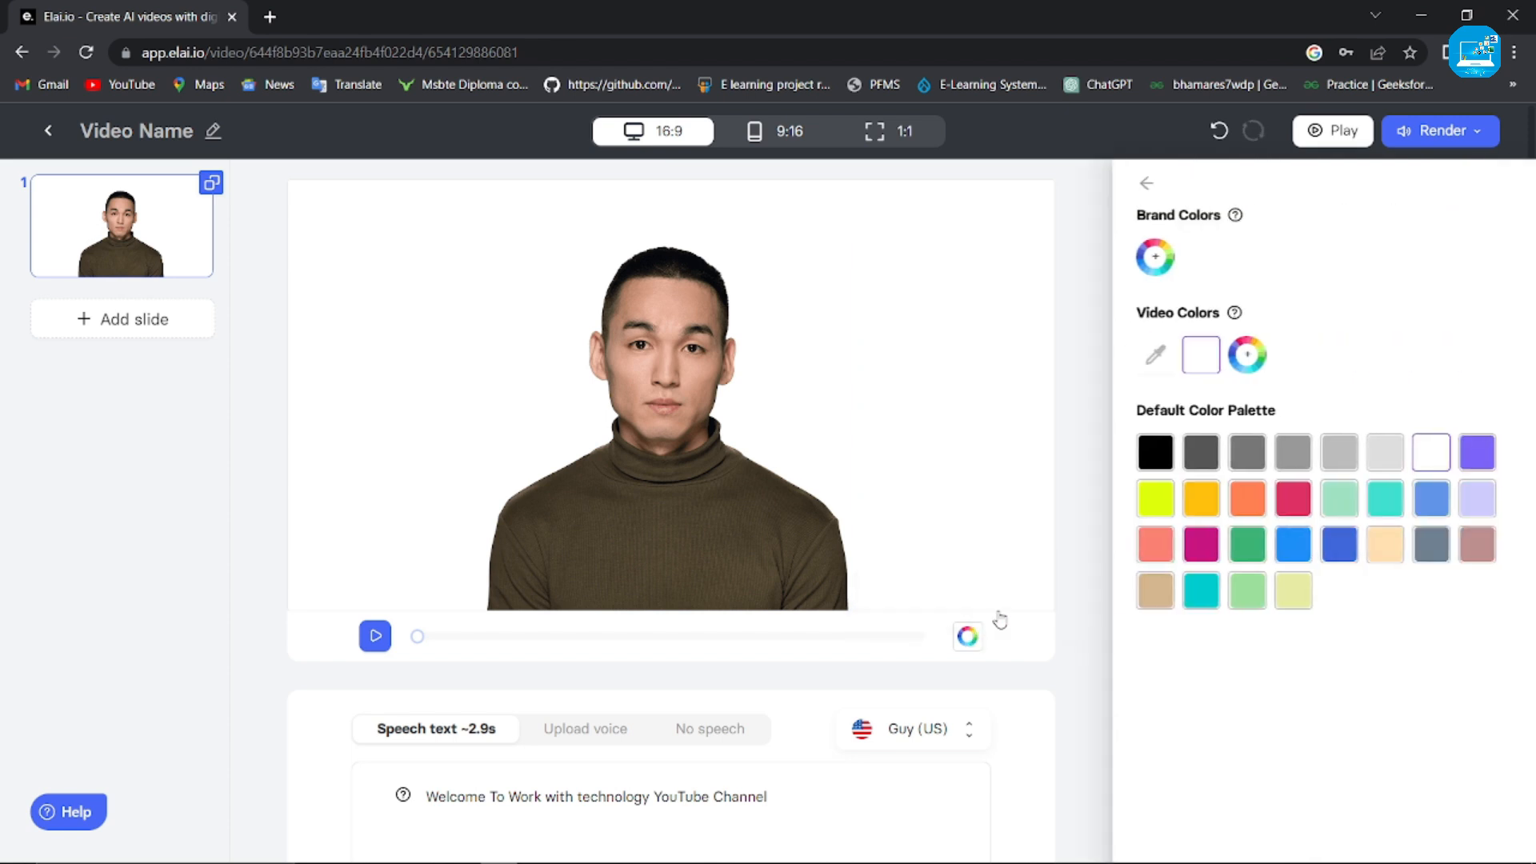
click(1197, 516)
scroll(736, 723, down, 2)
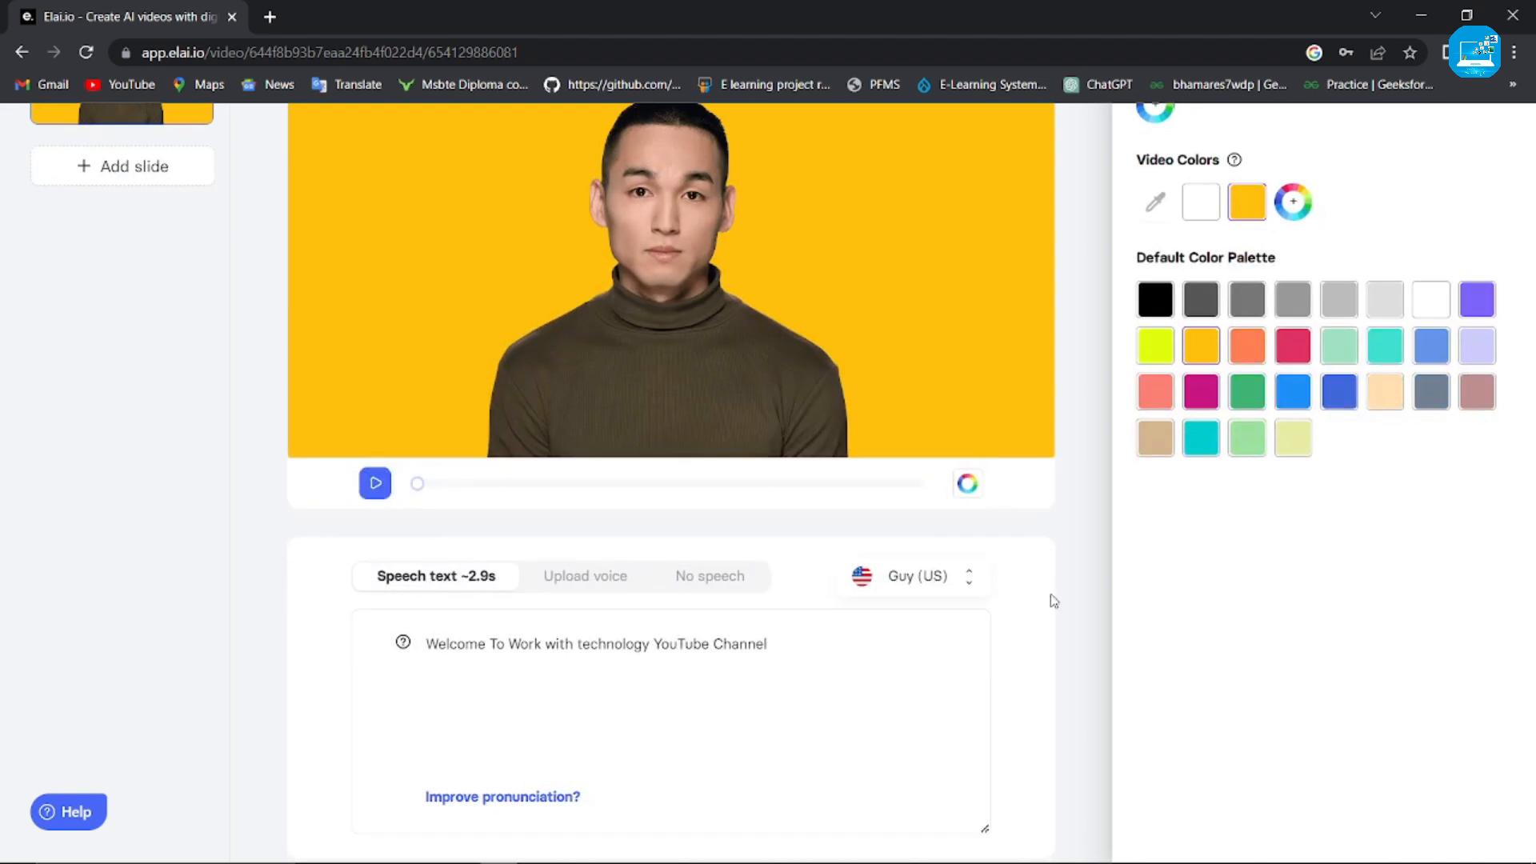
click(1053, 601)
scroll(1054, 601, up, 2)
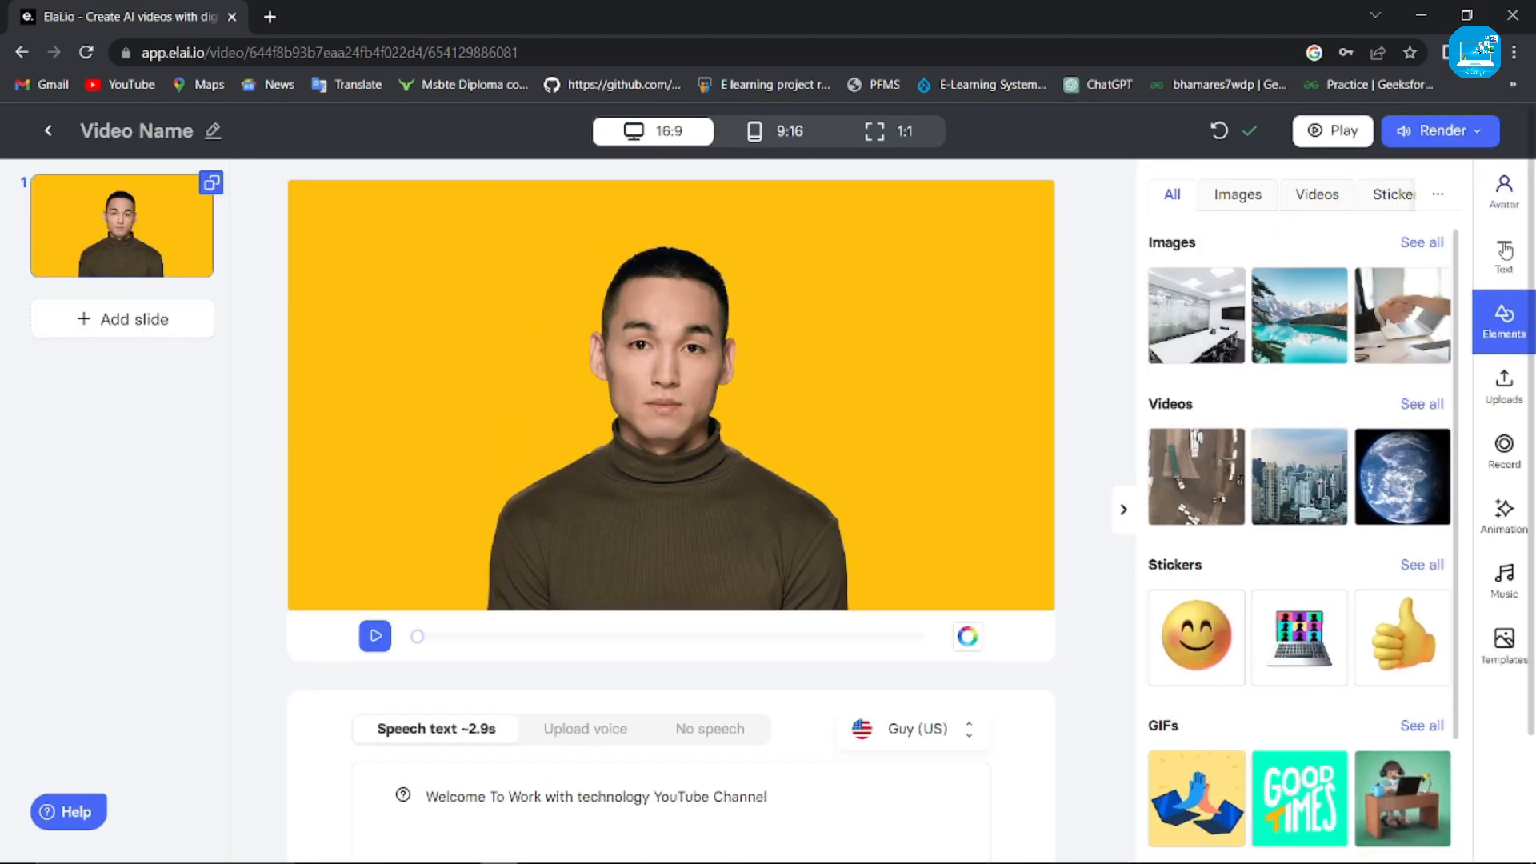
Step: Try adding a default text element to the slide and delete it
click(1503, 194)
click(1506, 276)
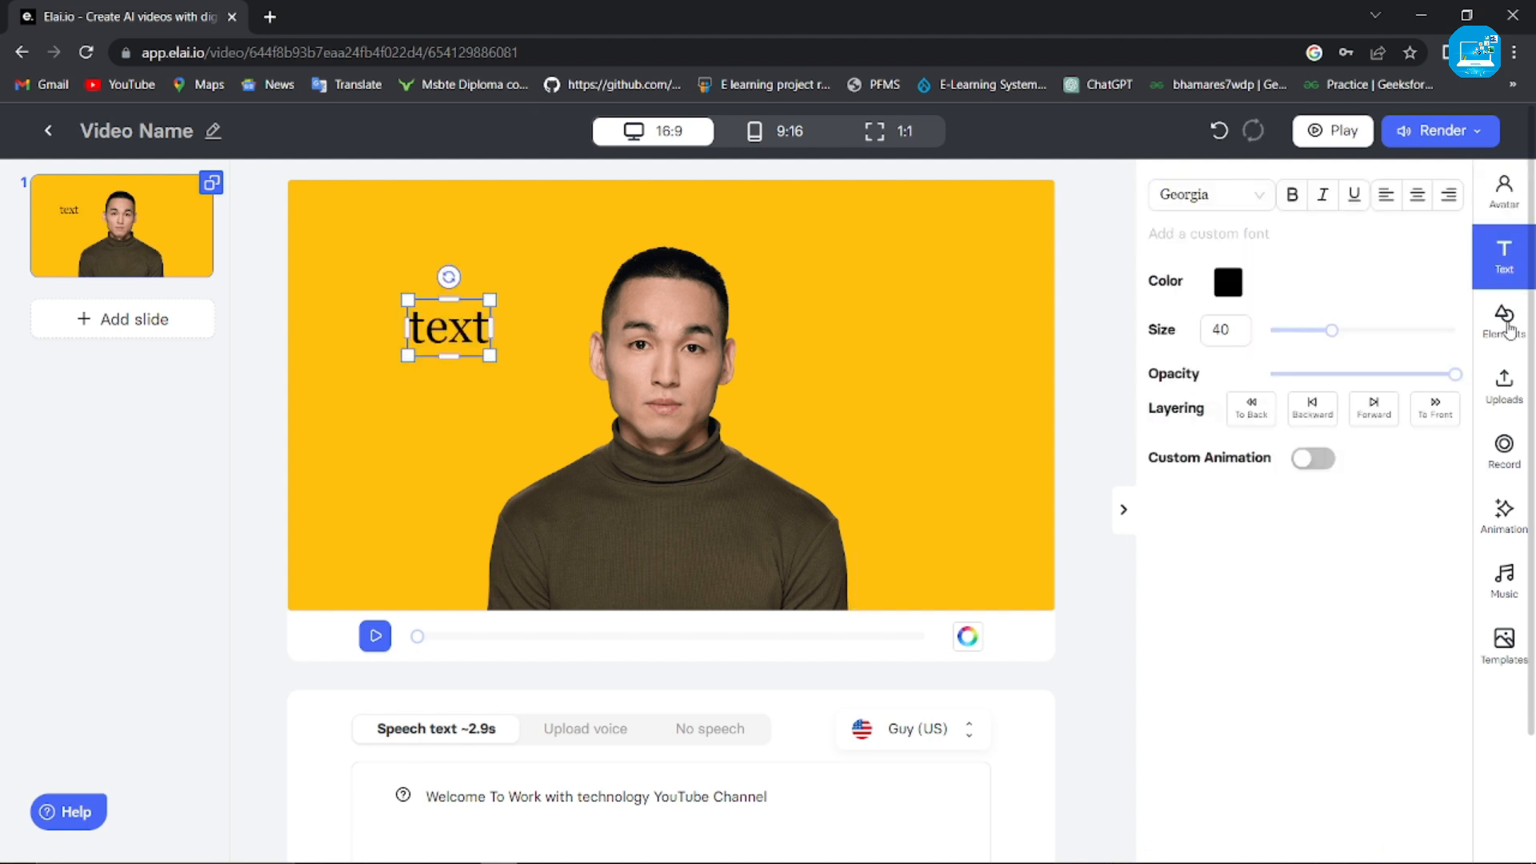
click(1507, 328)
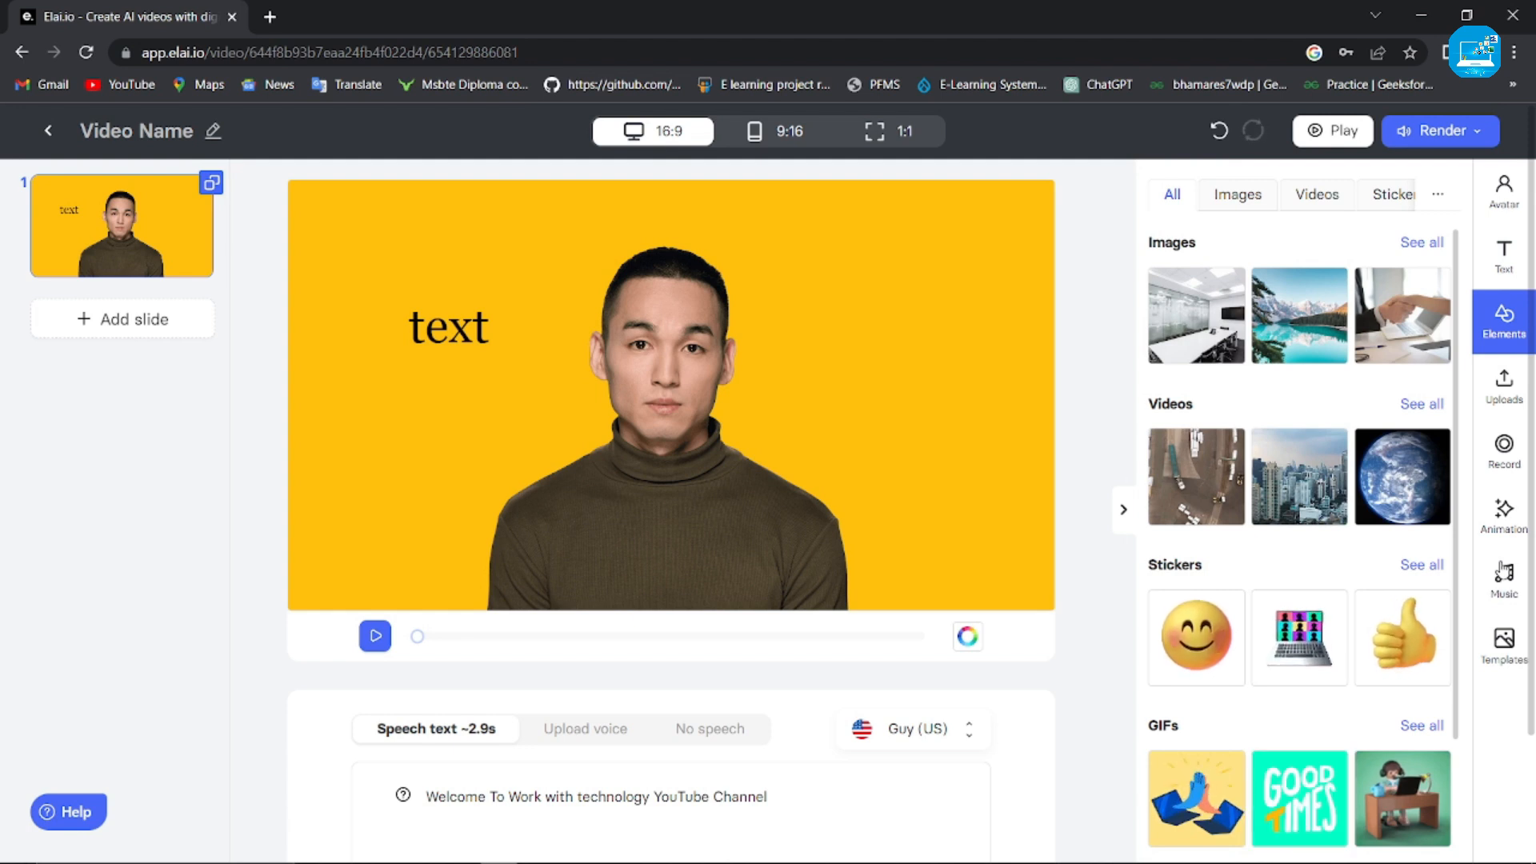
click(466, 331)
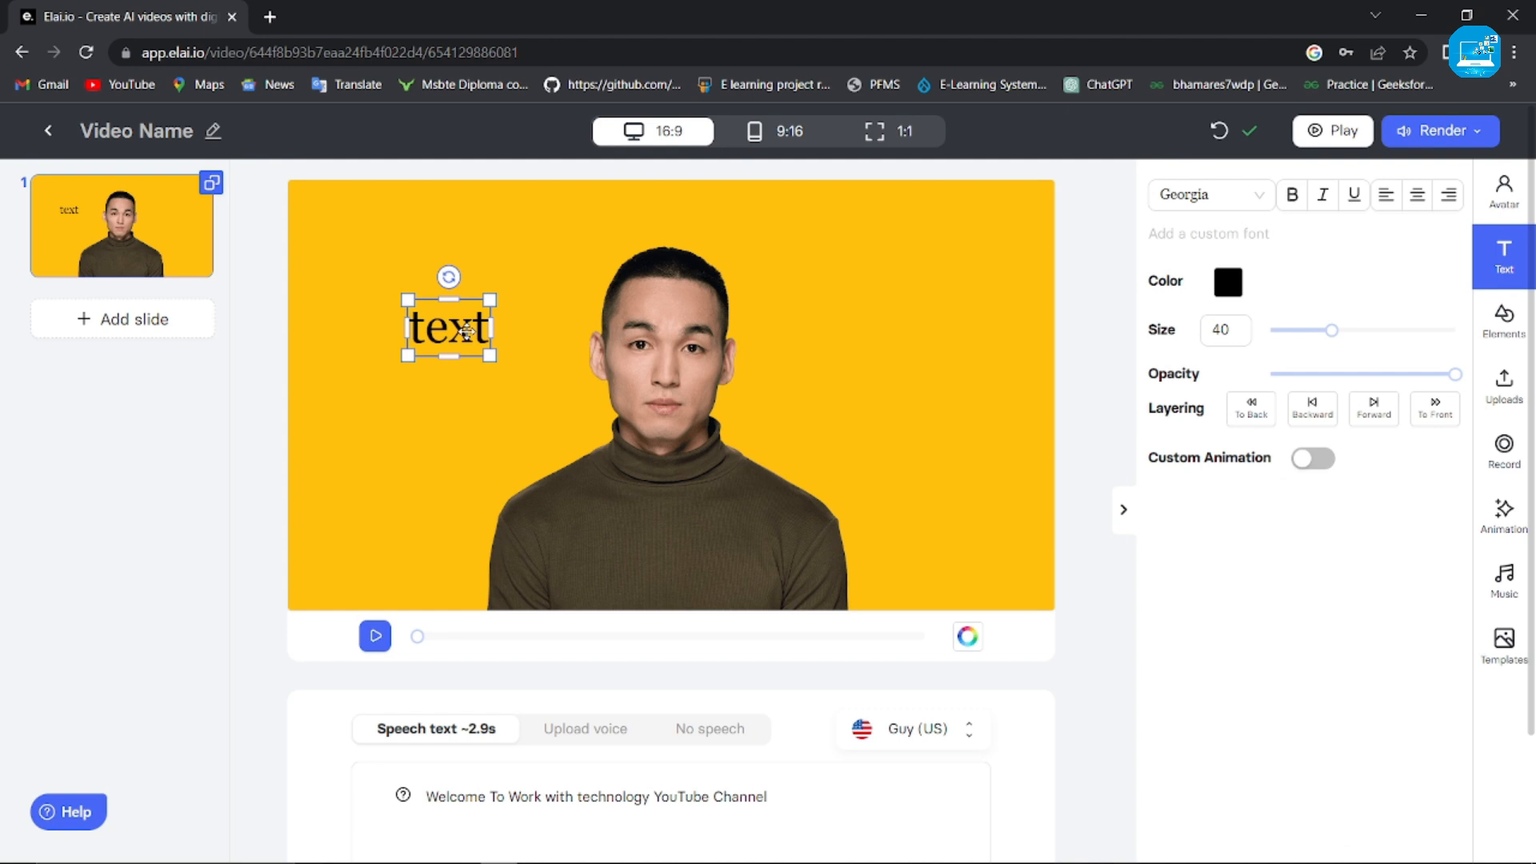
key(Delete)
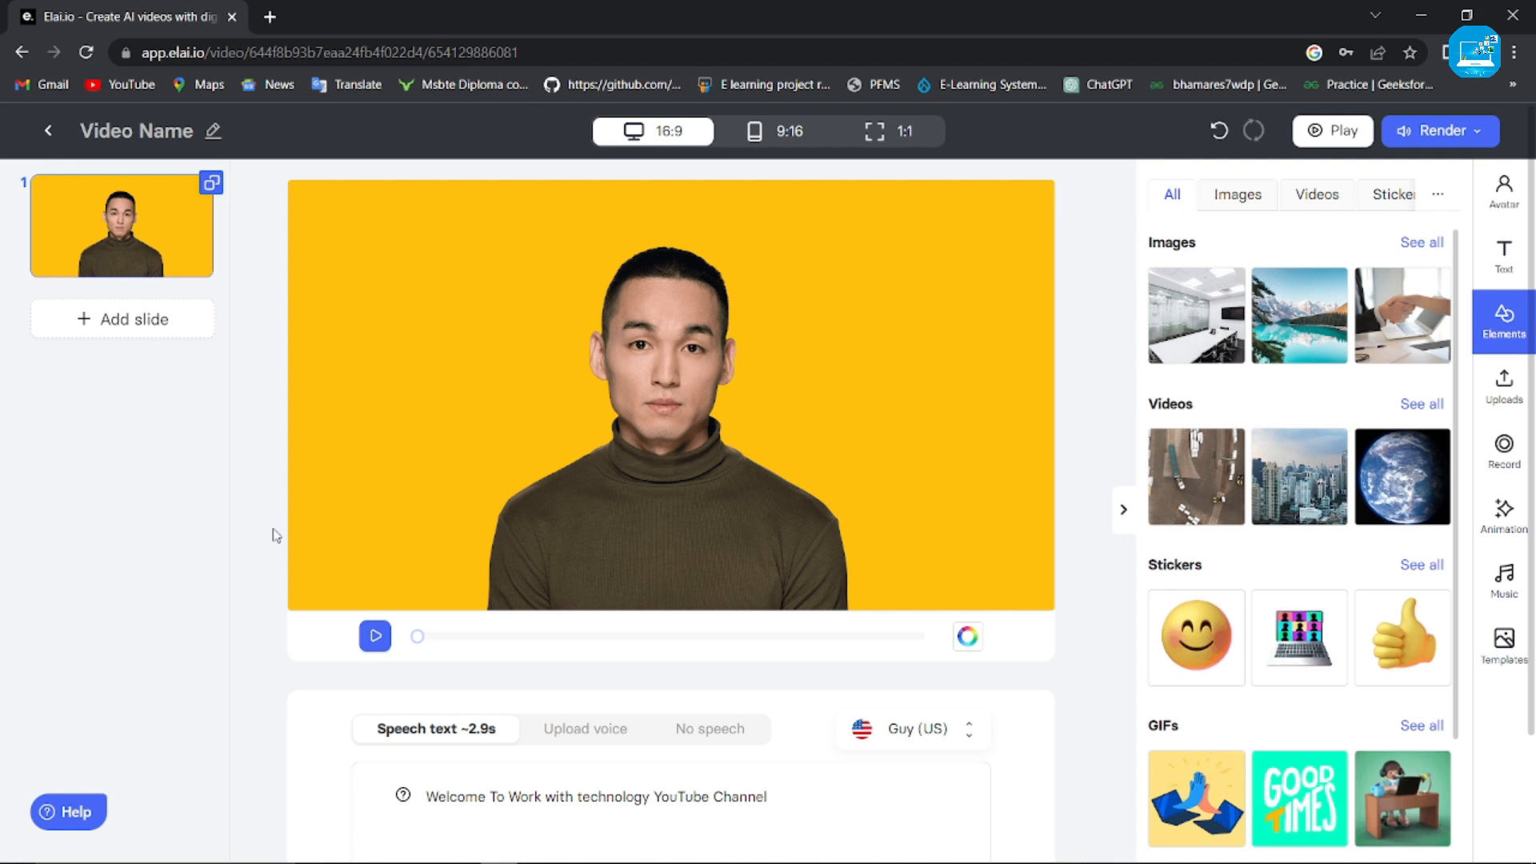
scroll(279, 536, down, 2)
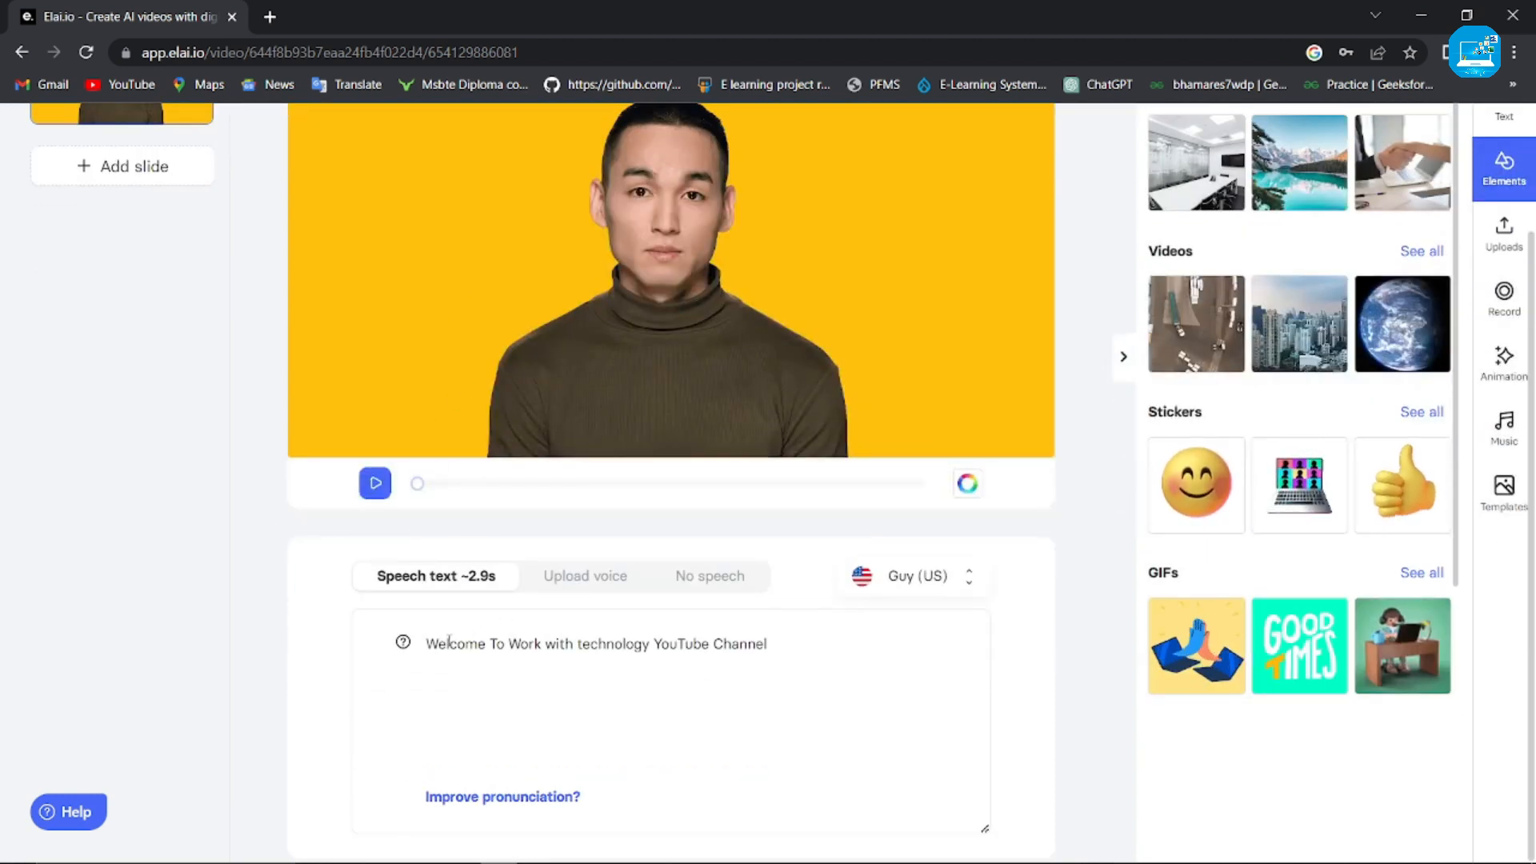
drag(428, 642, 775, 662)
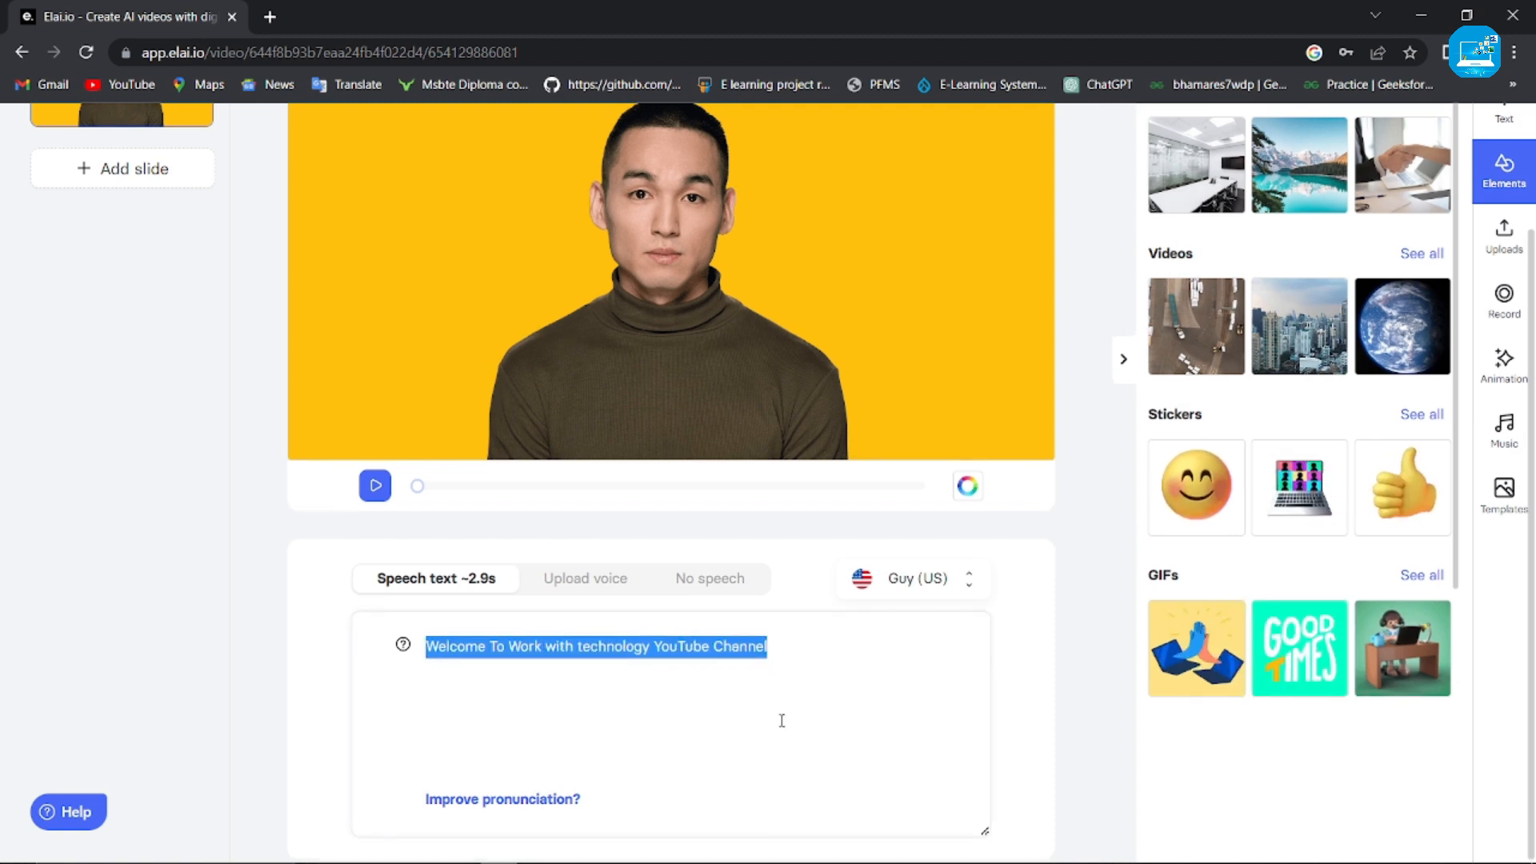
scroll(783, 720, up, 2)
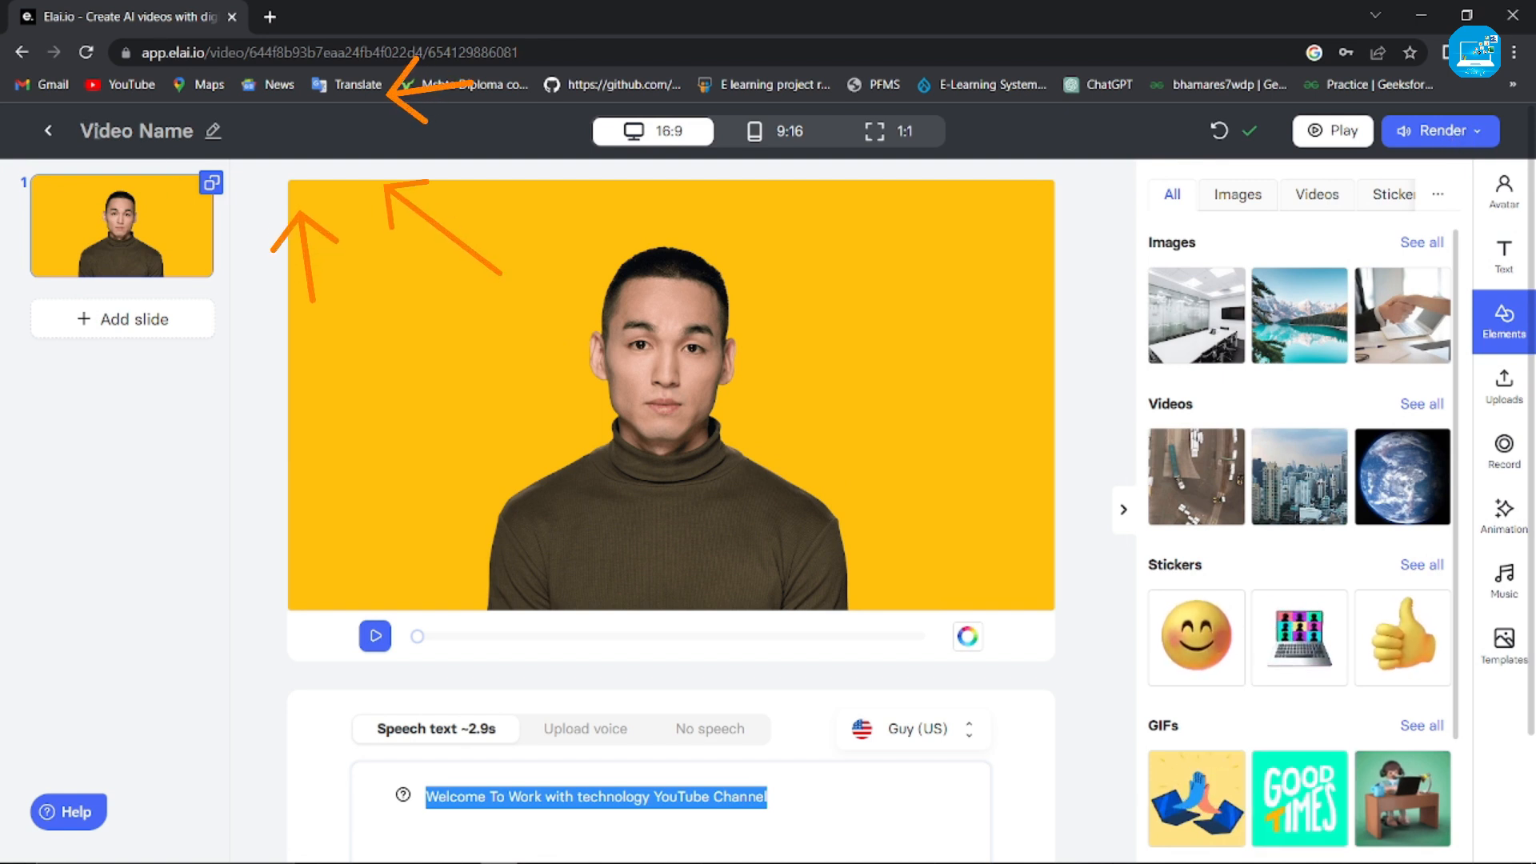
Step: Rename the video as "Ai Video"
click(142, 132)
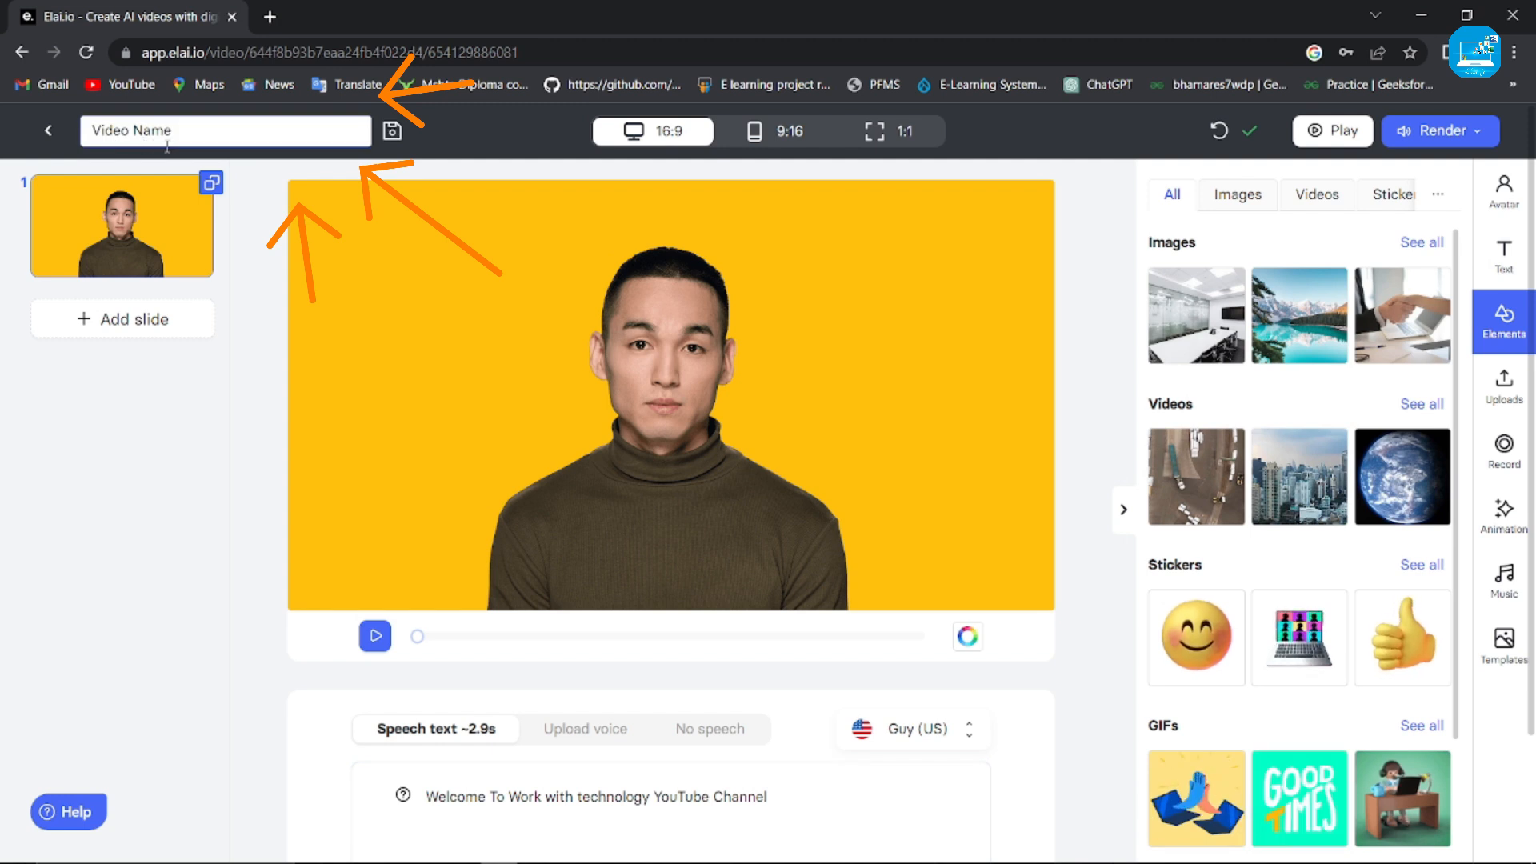
text(Ai Video)
key(Return)
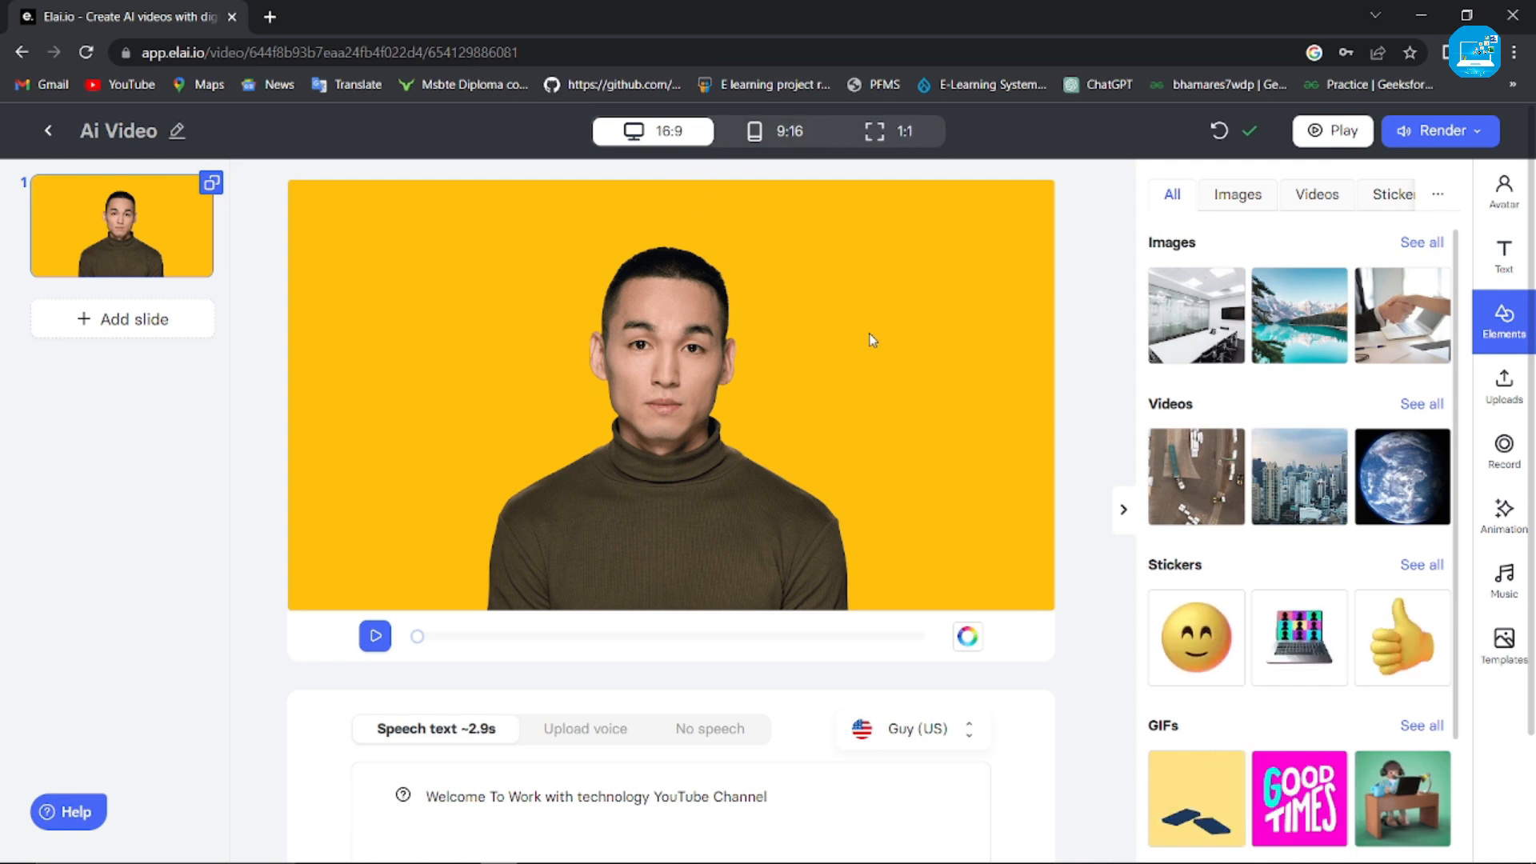
Step: Turn on subtitles and start rendering the video at 1080p
click(1444, 136)
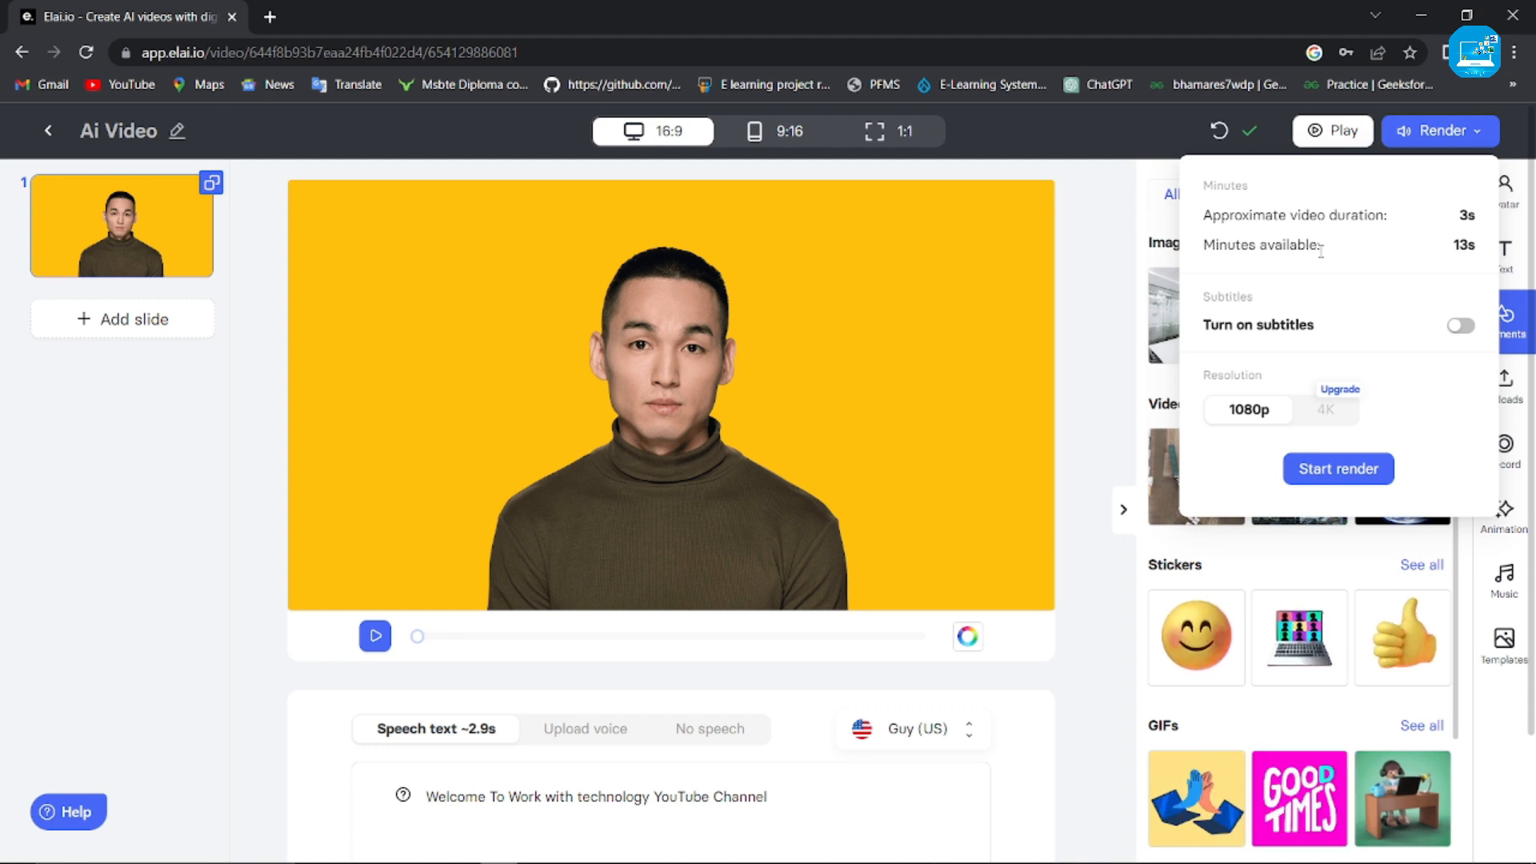
click(1460, 324)
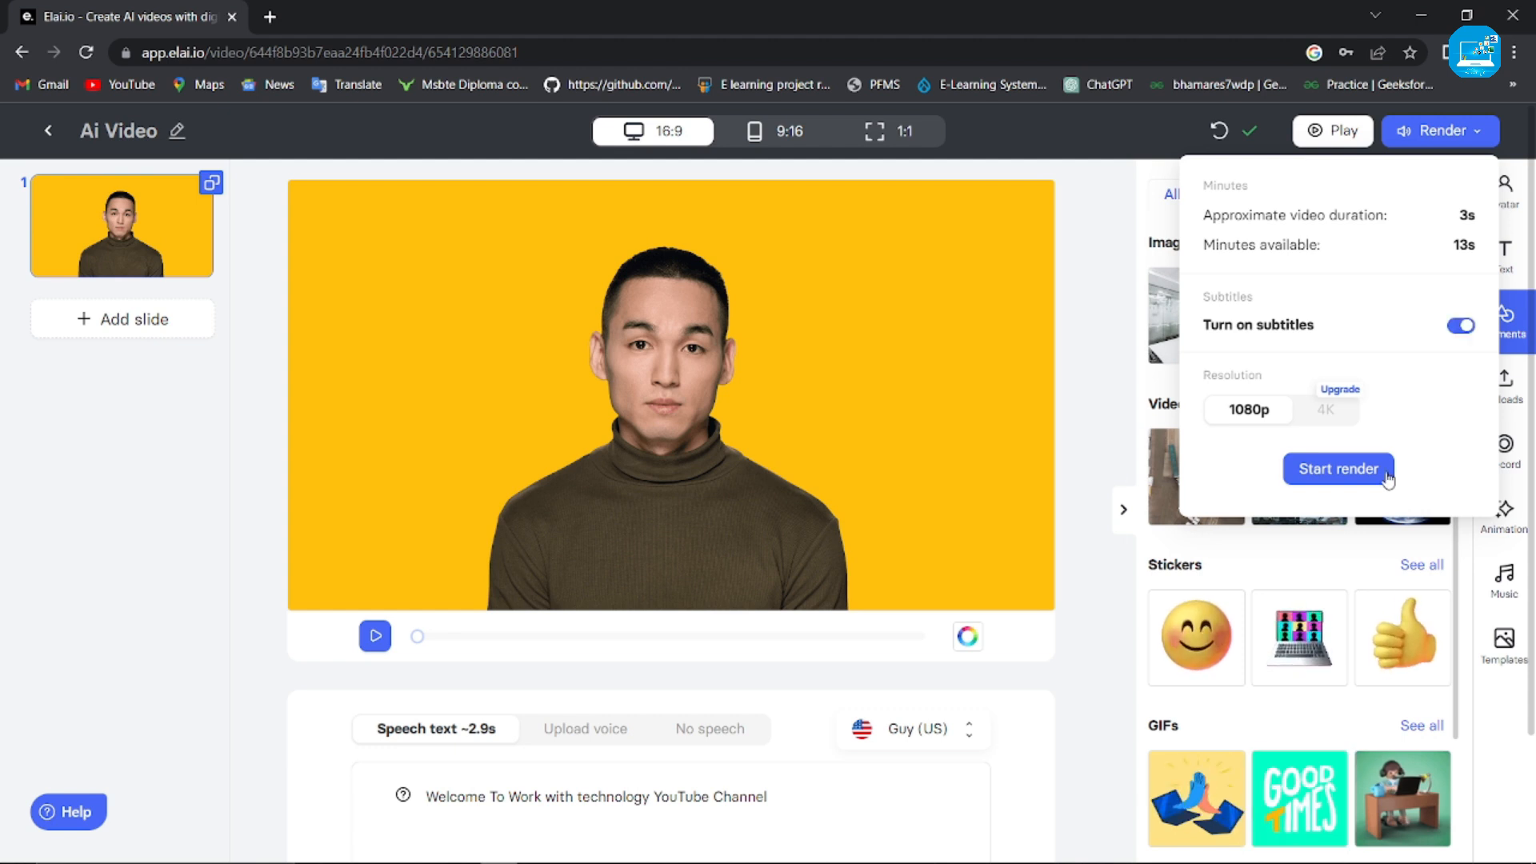
click(1334, 471)
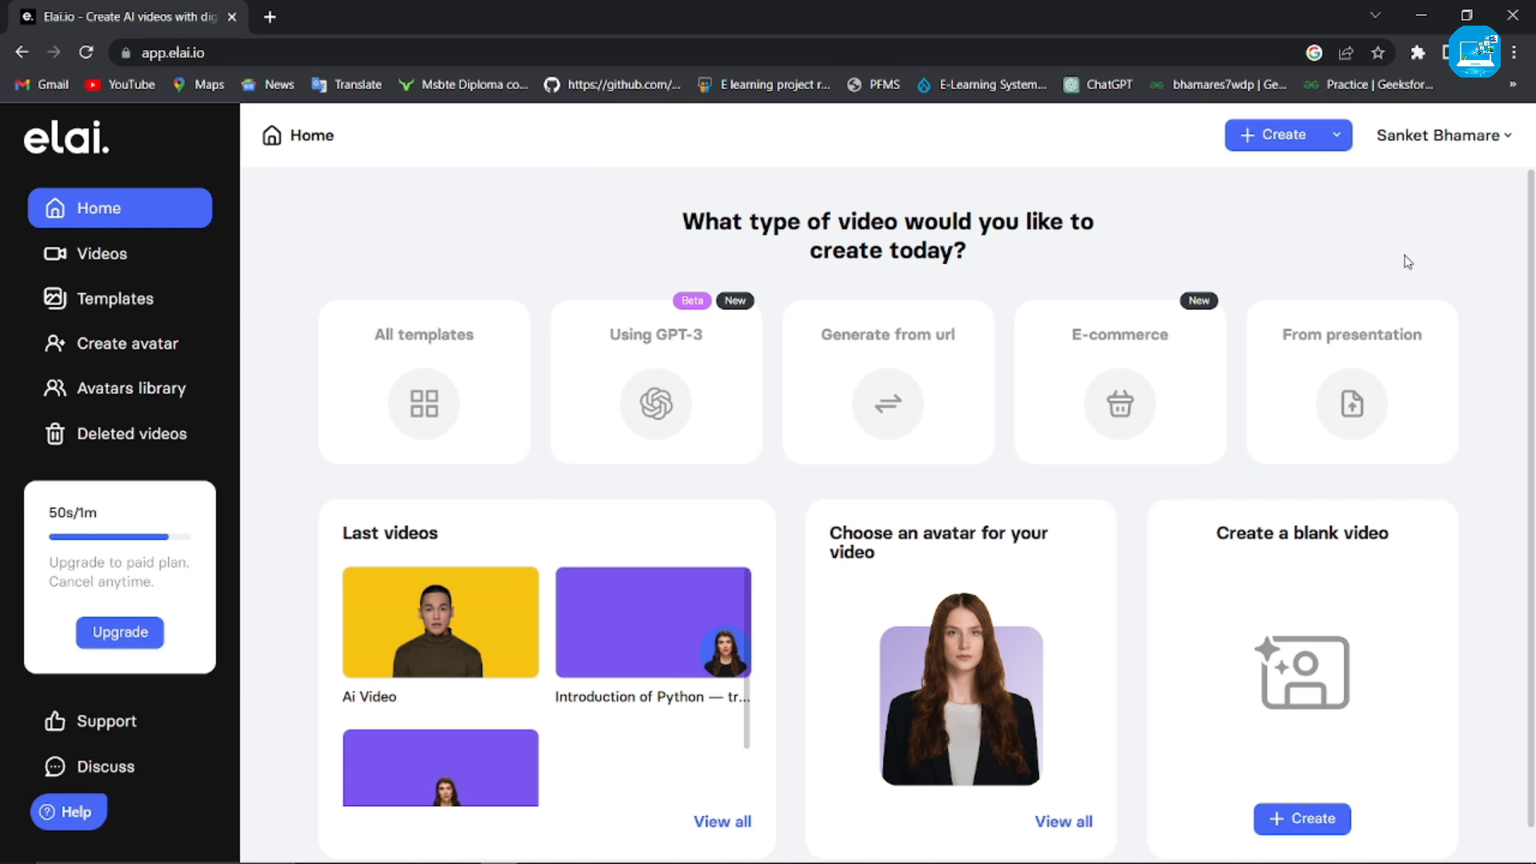
Step: Download the rendered Ai Video from the list of videos and open the file options of ai-video.mp4
click(100, 253)
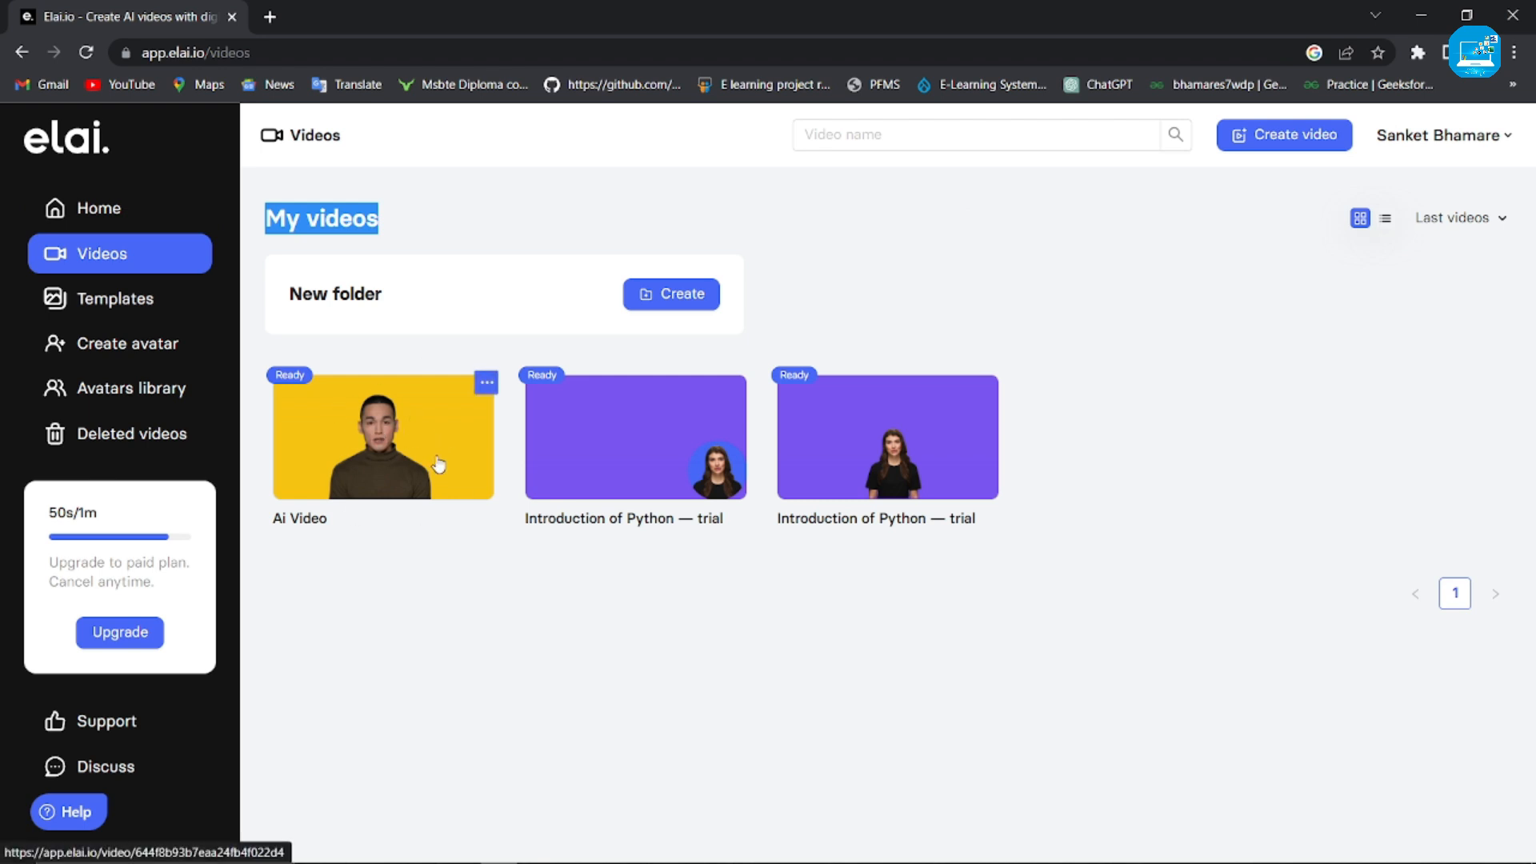
click(486, 385)
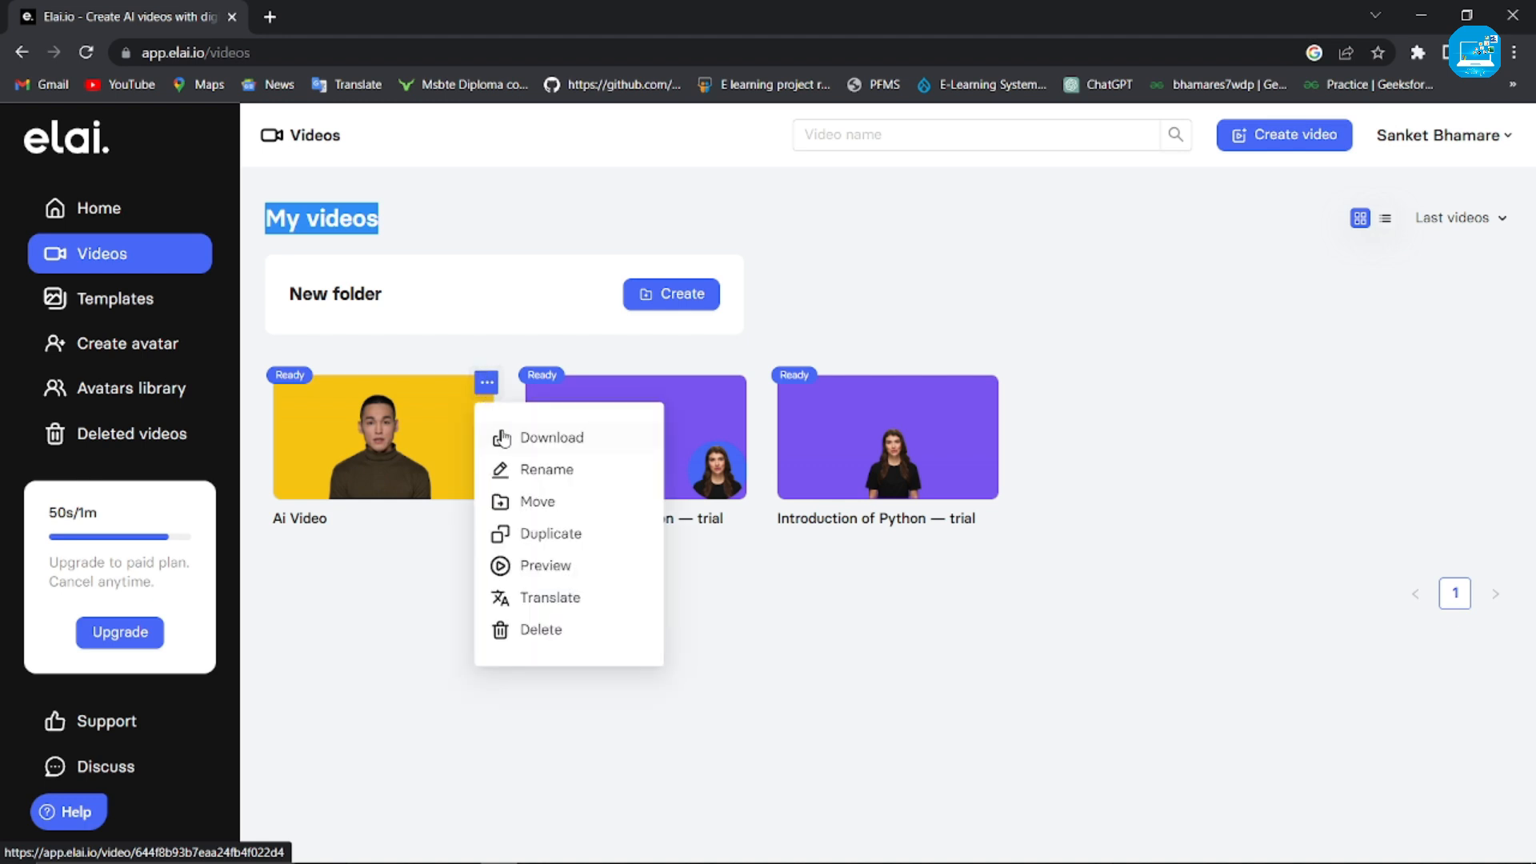
click(573, 440)
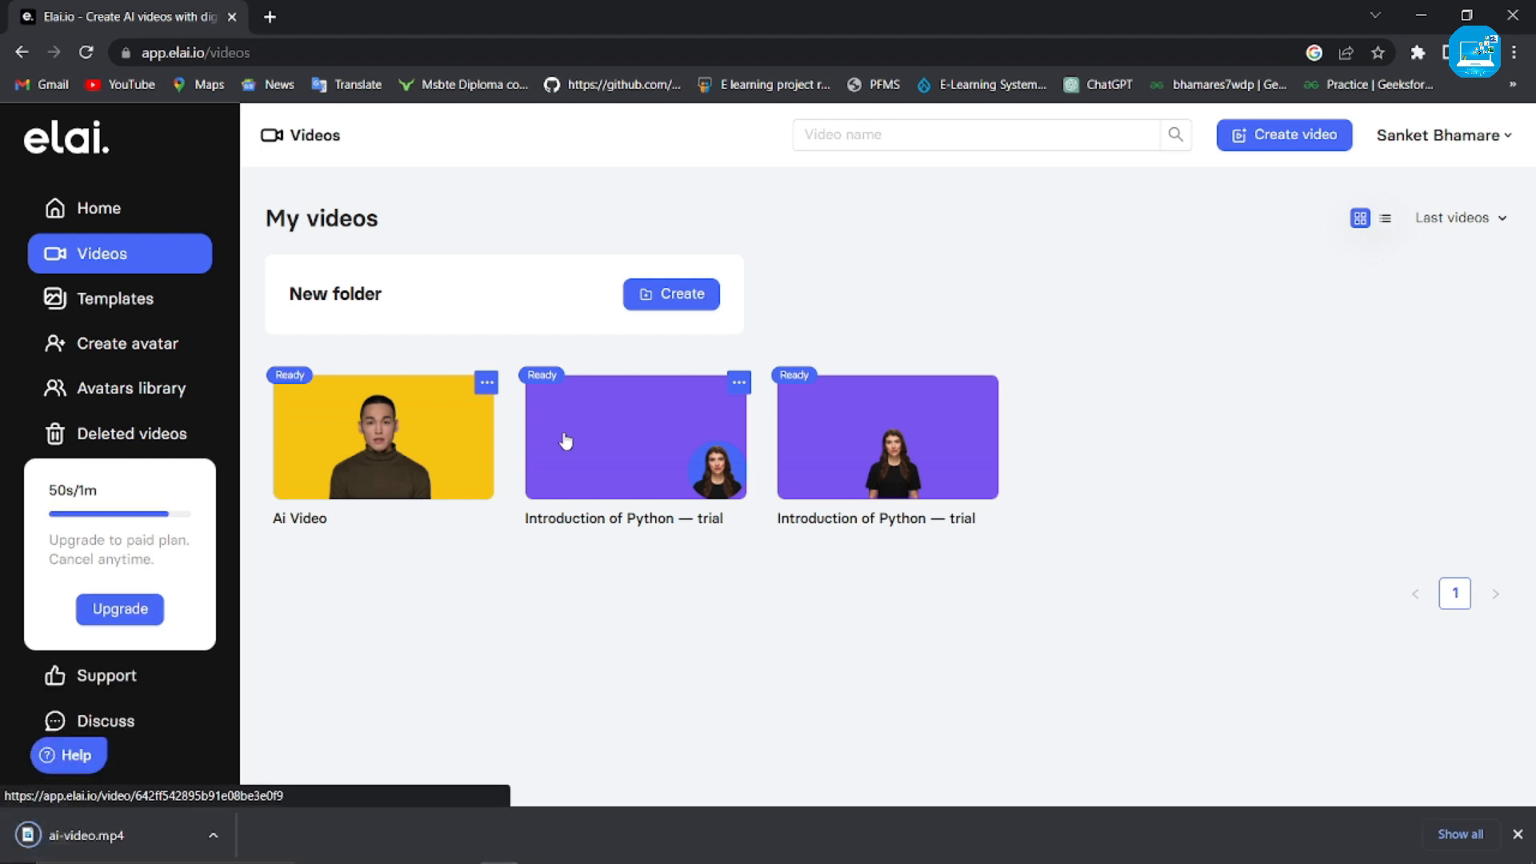
click(216, 832)
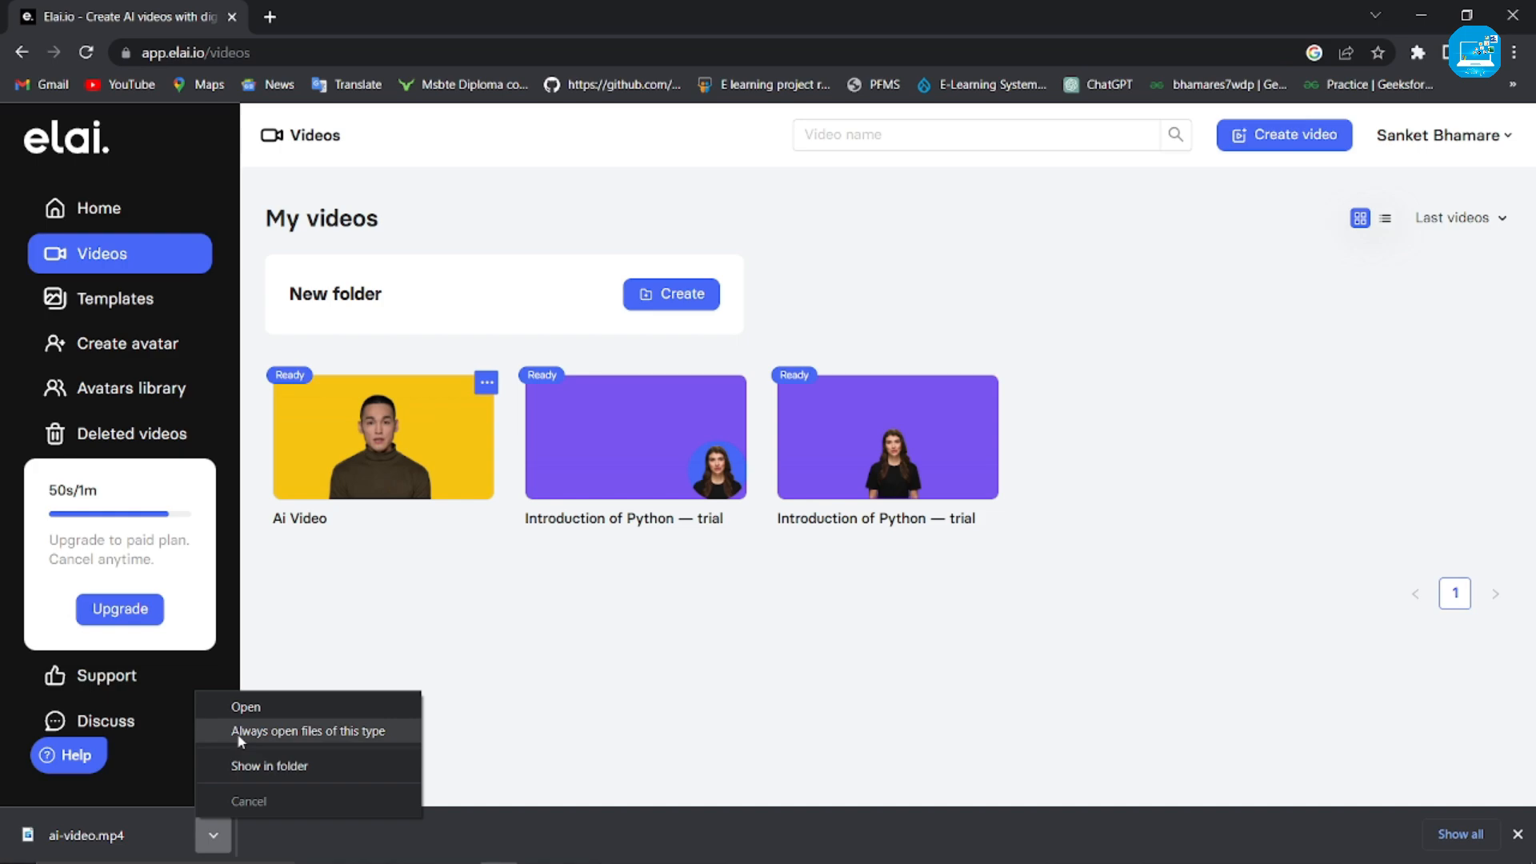